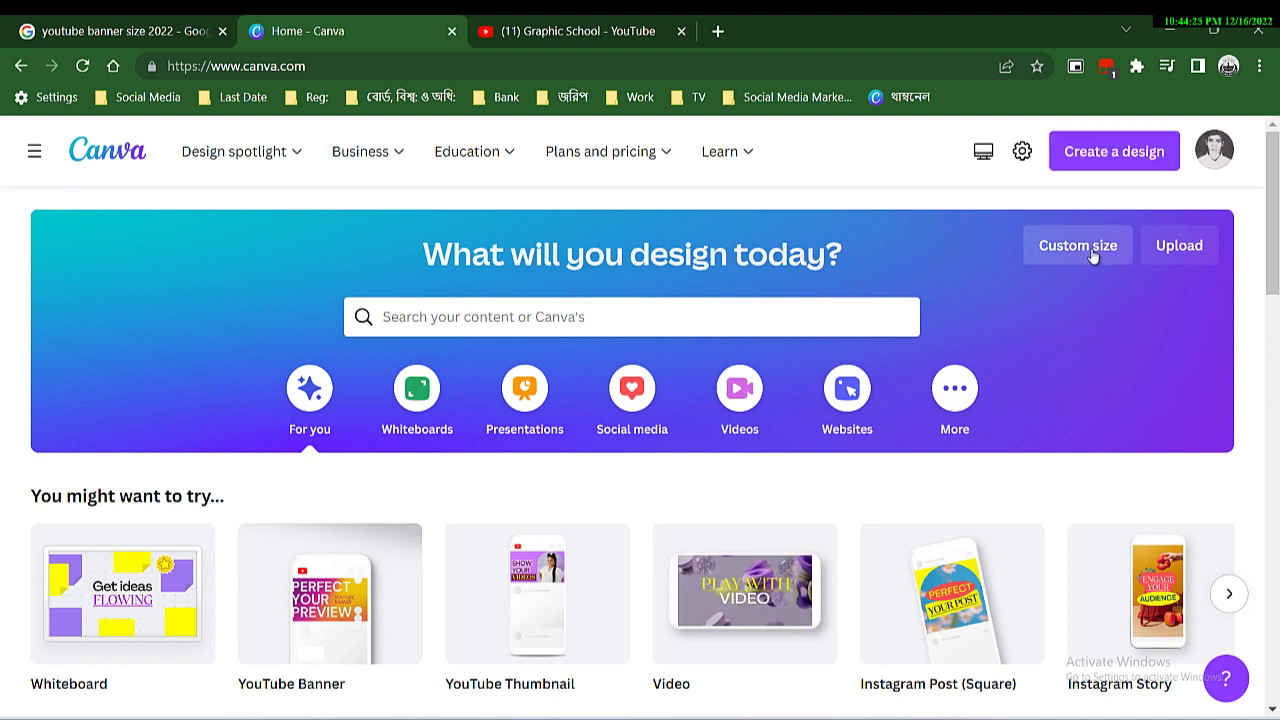
# Step: Start a custom-size design and enter 25602 px as its width
pyautogui.click(1093, 255)
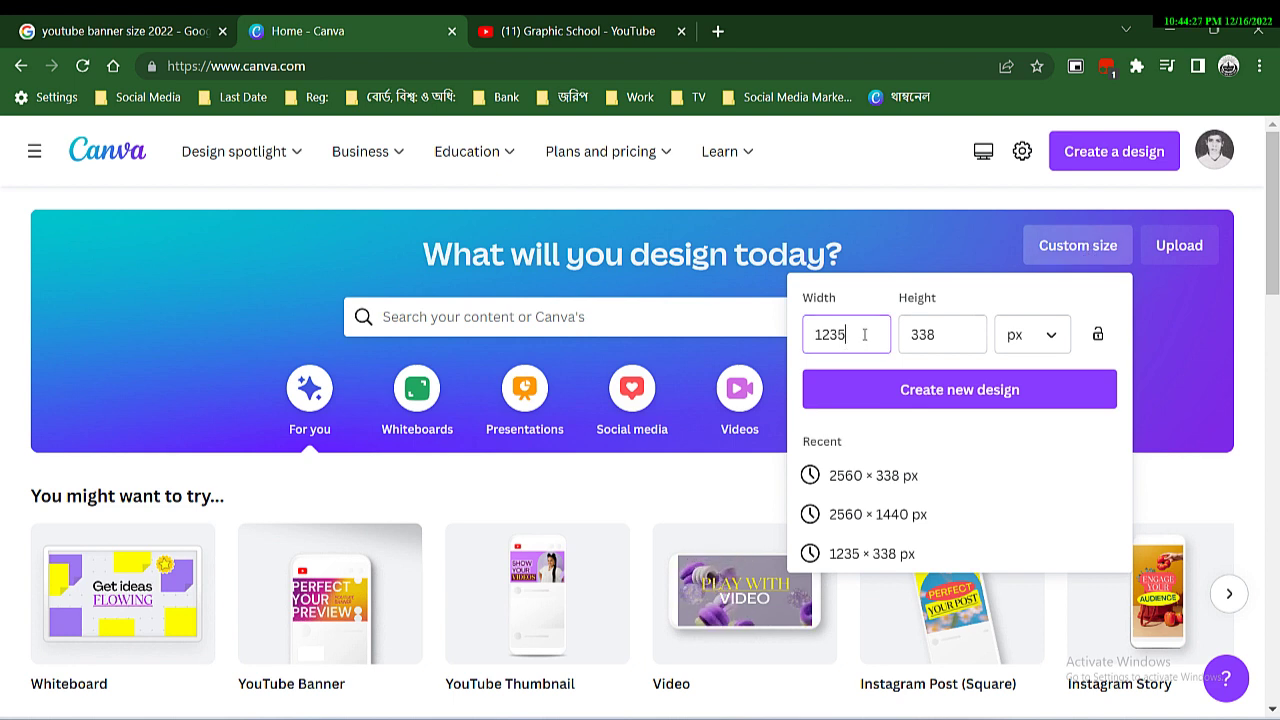
pyautogui.moveTo(858, 334); pyautogui.dragTo(794, 333)
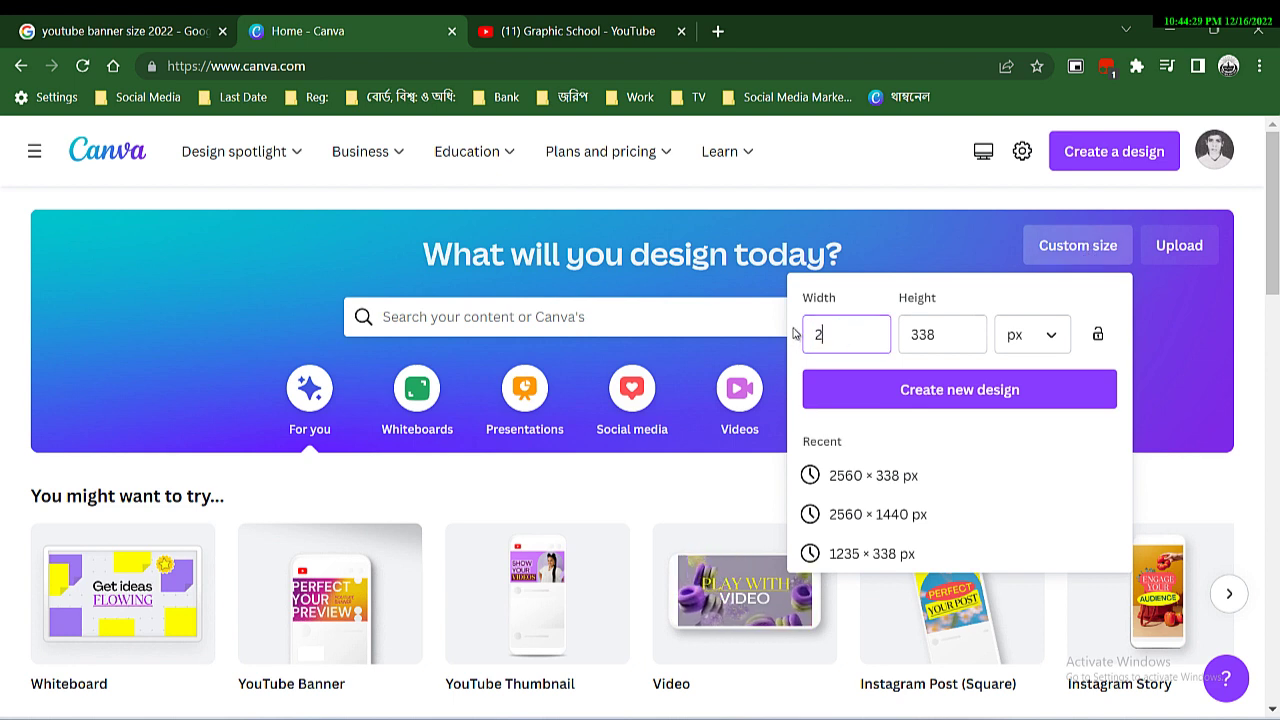
pyautogui.write('25602')
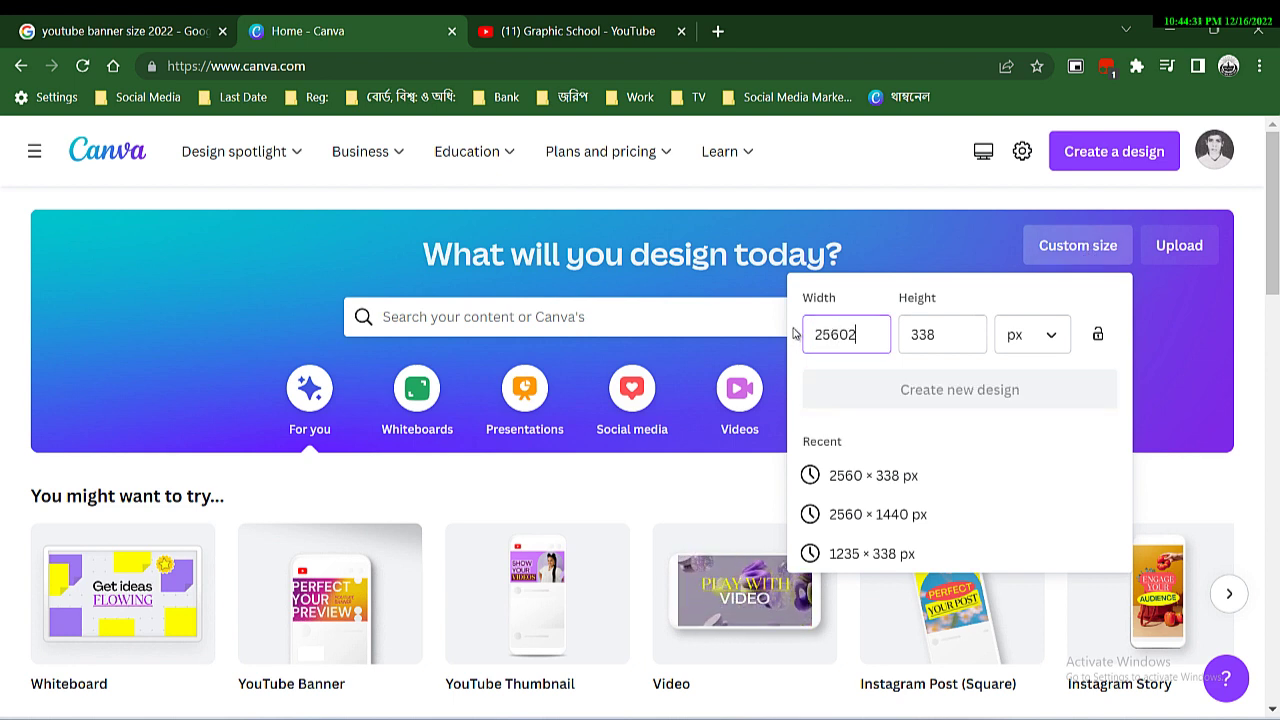
# Step: Check the Google results for the recommended YouTube banner size and the dimensions of the text and logo safe area
pyautogui.click(175, 35)
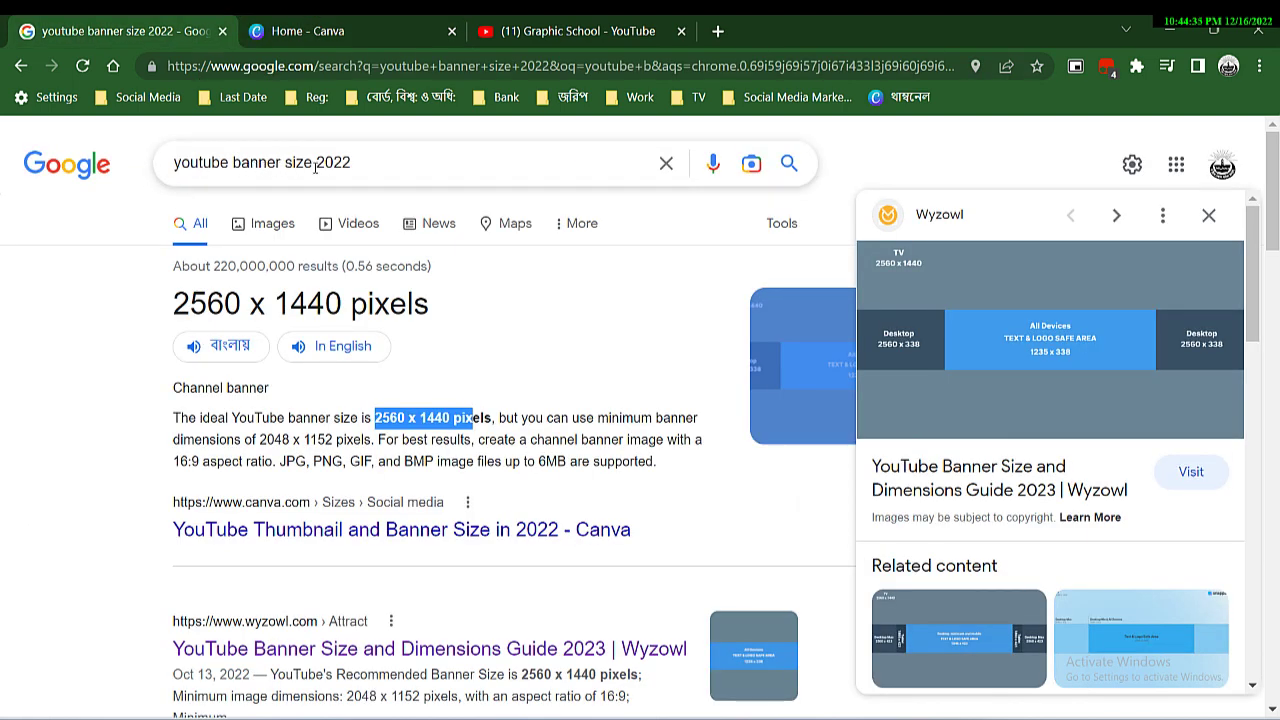
pyautogui.moveTo(174, 303); pyautogui.dragTo(342, 304)
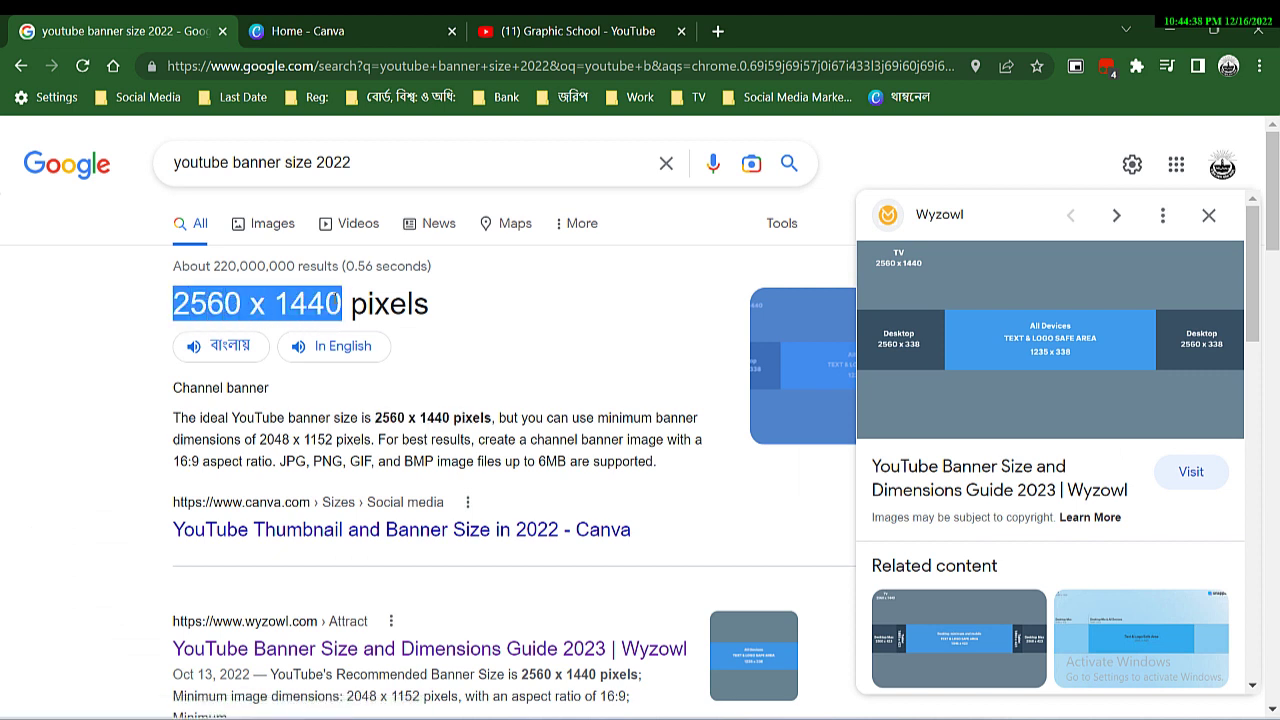
pyautogui.click(268, 437)
pyautogui.moveTo(375, 418); pyautogui.dragTo(446, 418)
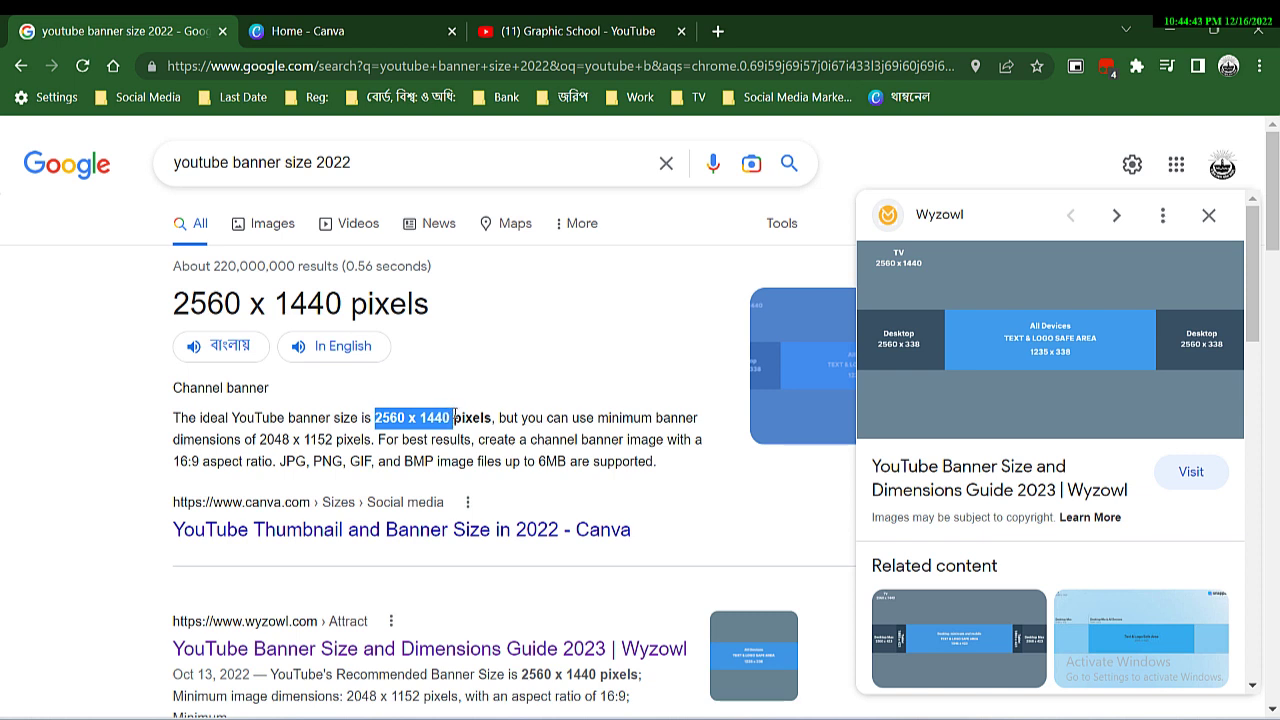
pyautogui.click(545, 416)
pyautogui.click(1208, 215)
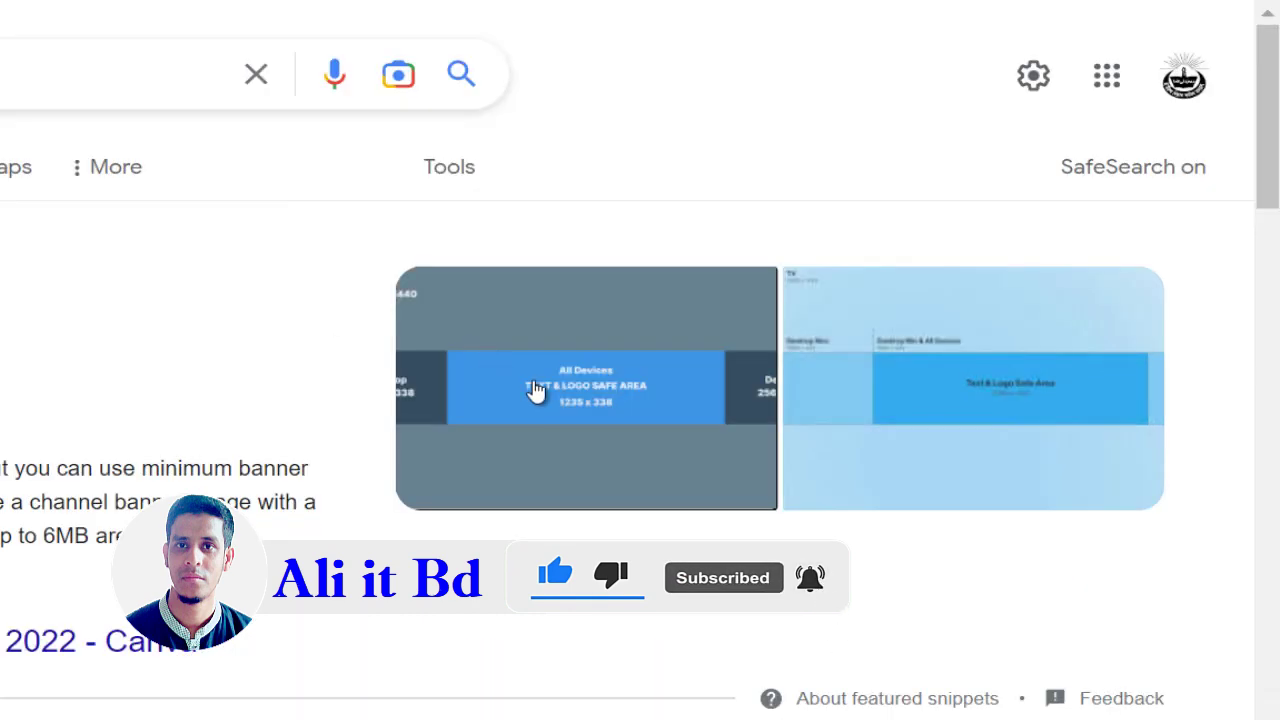
pyautogui.click(618, 398)
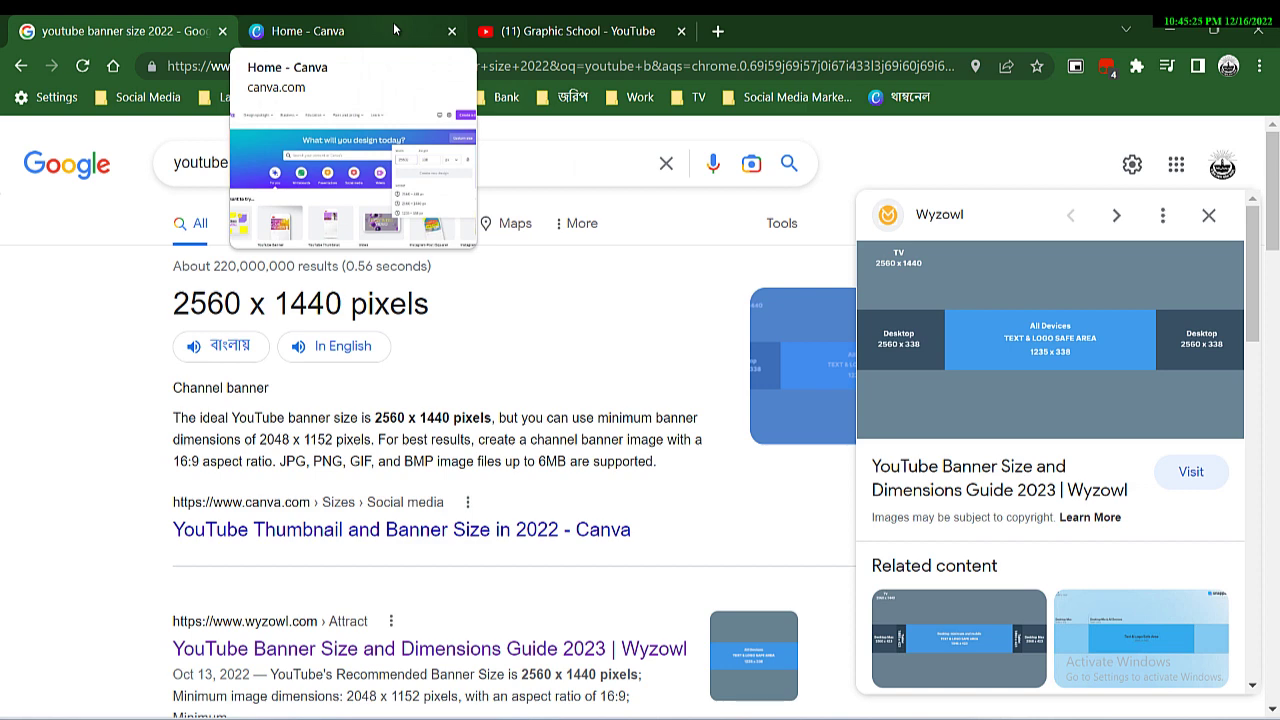
# Step: Back in Canva, correct the custom width to 2560 px, set the height to 1440 px and create the design
pyautogui.click(355, 31)
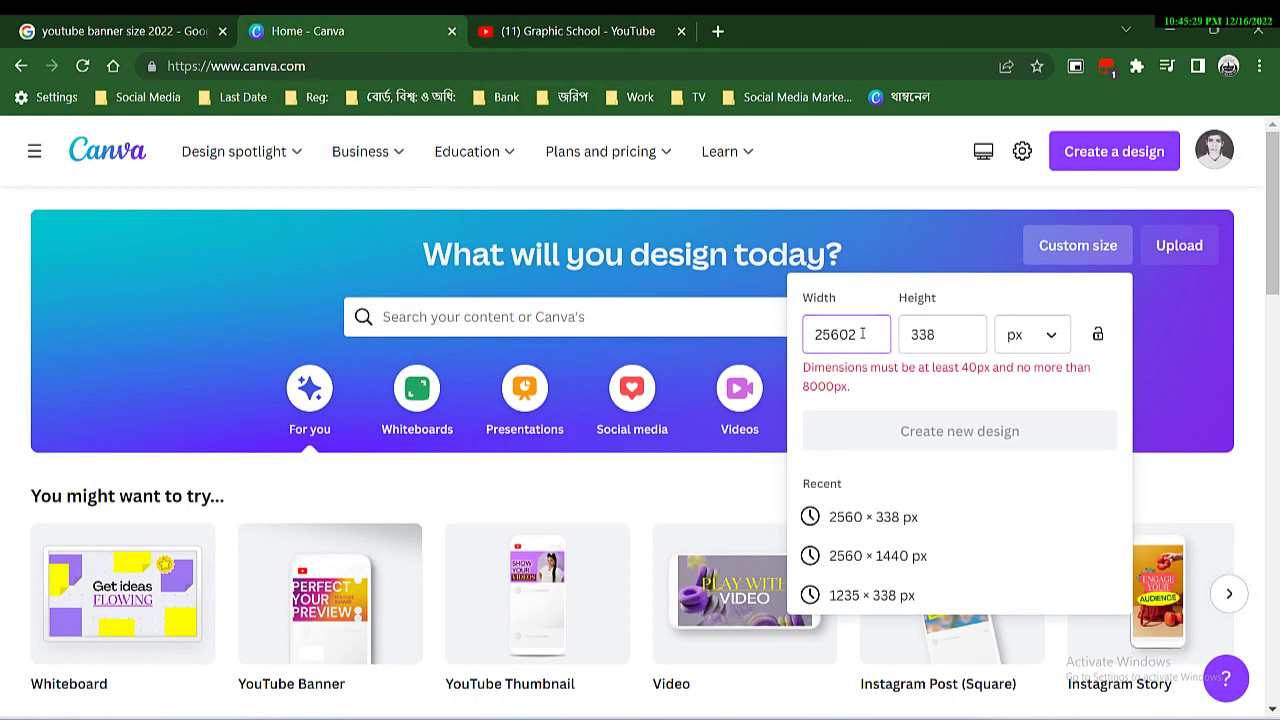
pyautogui.press('BackSpace')
pyautogui.click(906, 334)
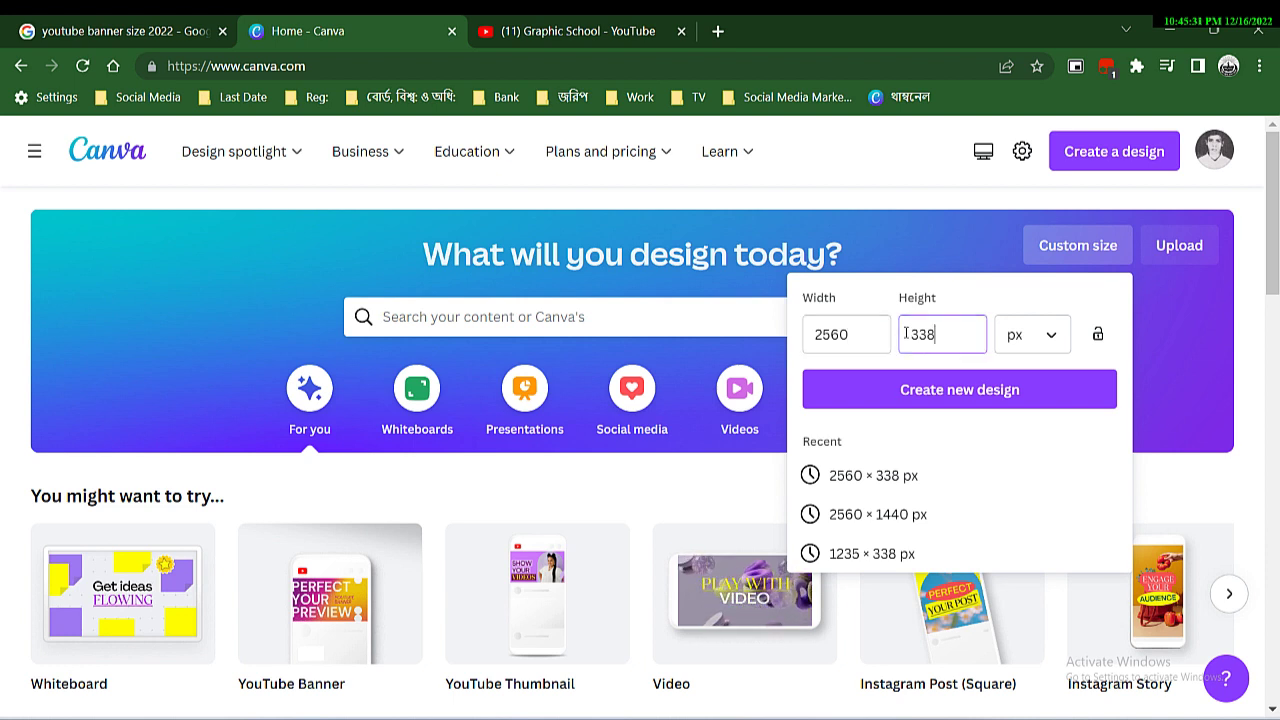
pyautogui.doubleClick(922, 334)
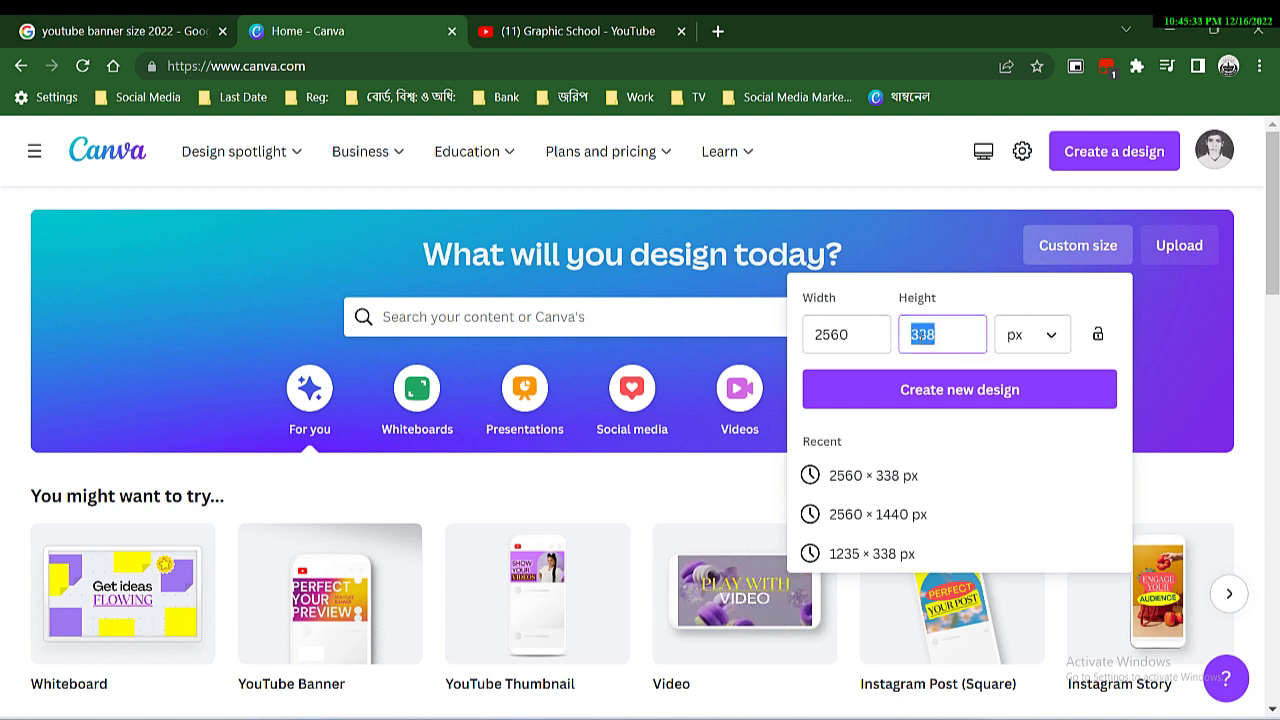
pyautogui.write('1440')
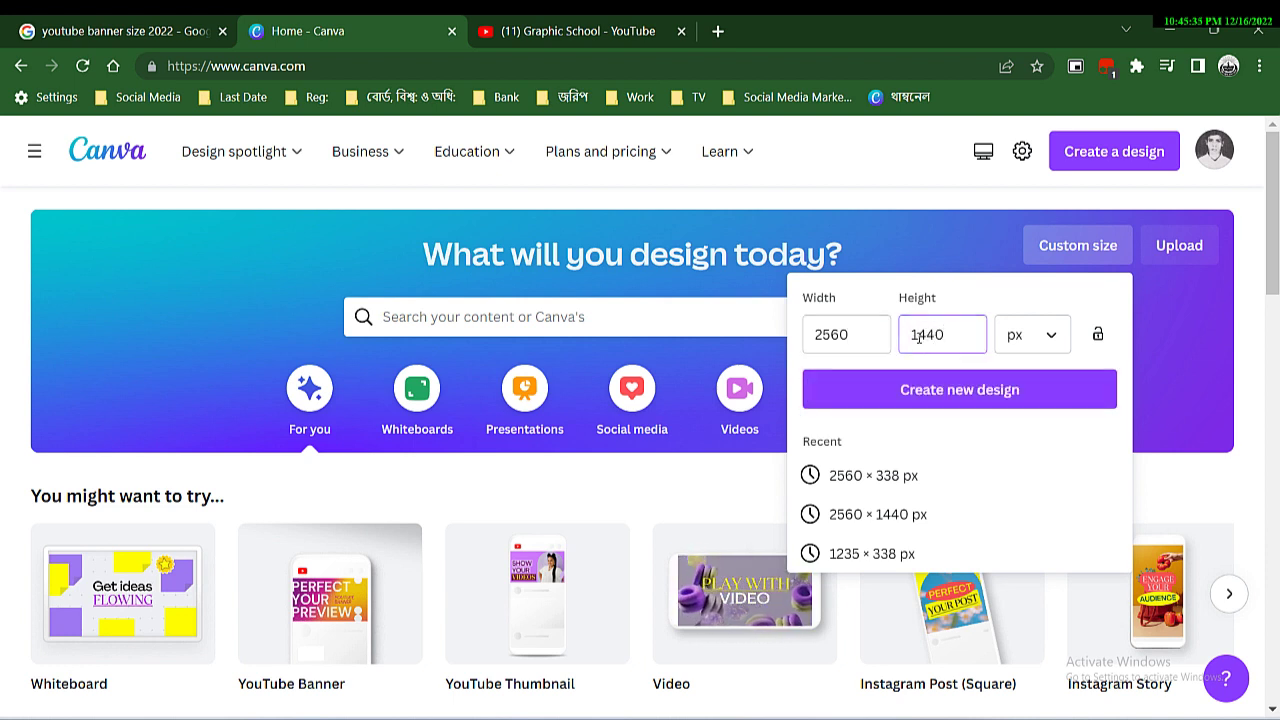
pyautogui.click(970, 400)
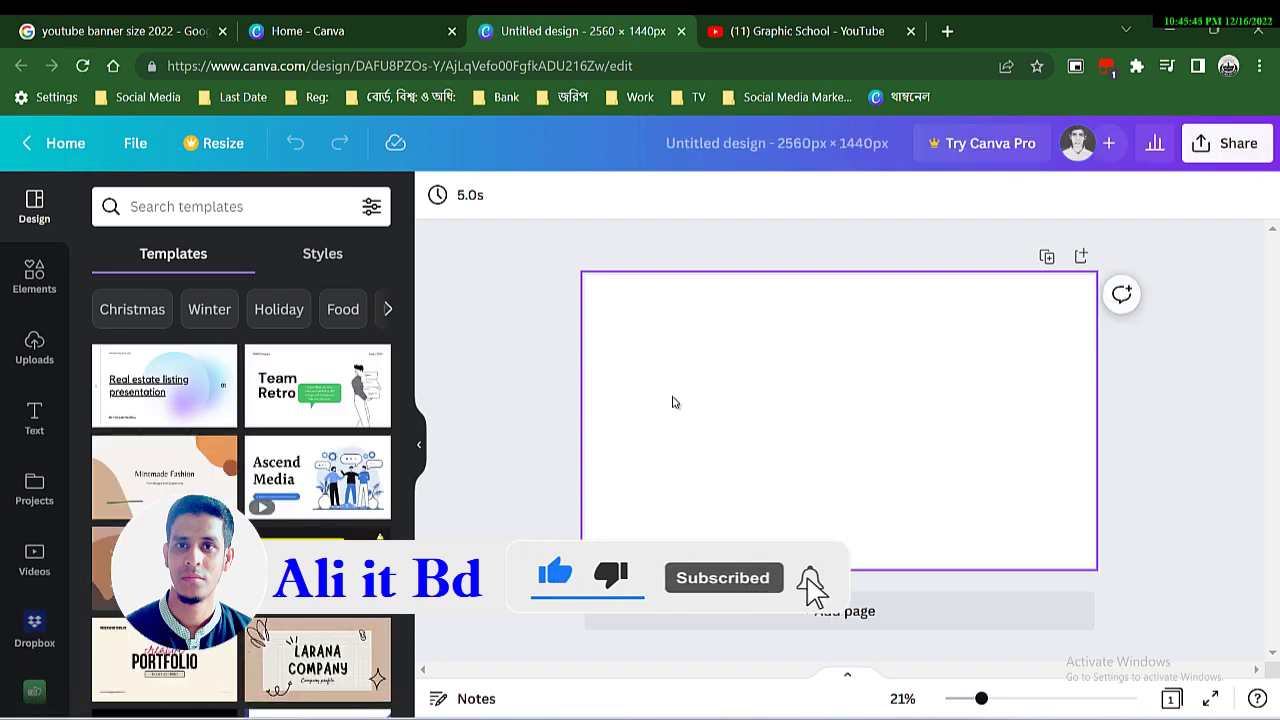
pyautogui.click(792, 143)
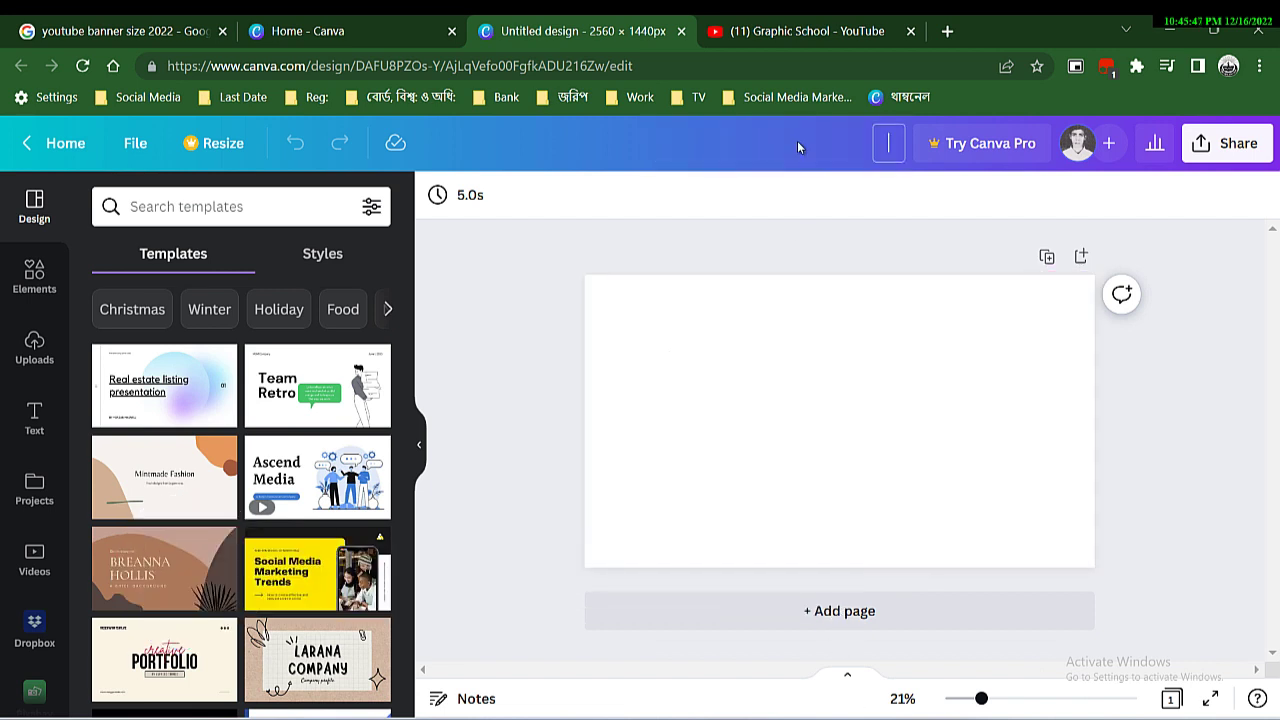
pyautogui.click(841, 375)
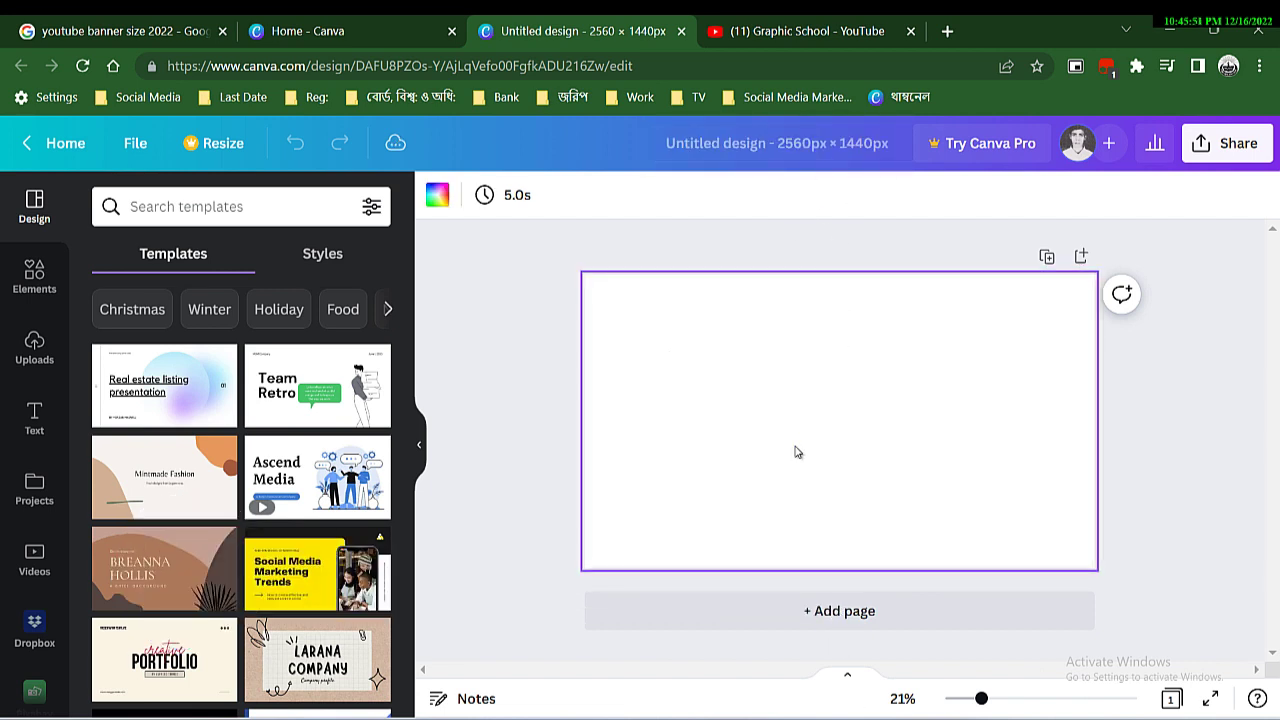
# Step: Create a second custom design of 2560 × 338 px and close the surplus design beside it
pyautogui.click(371, 34)
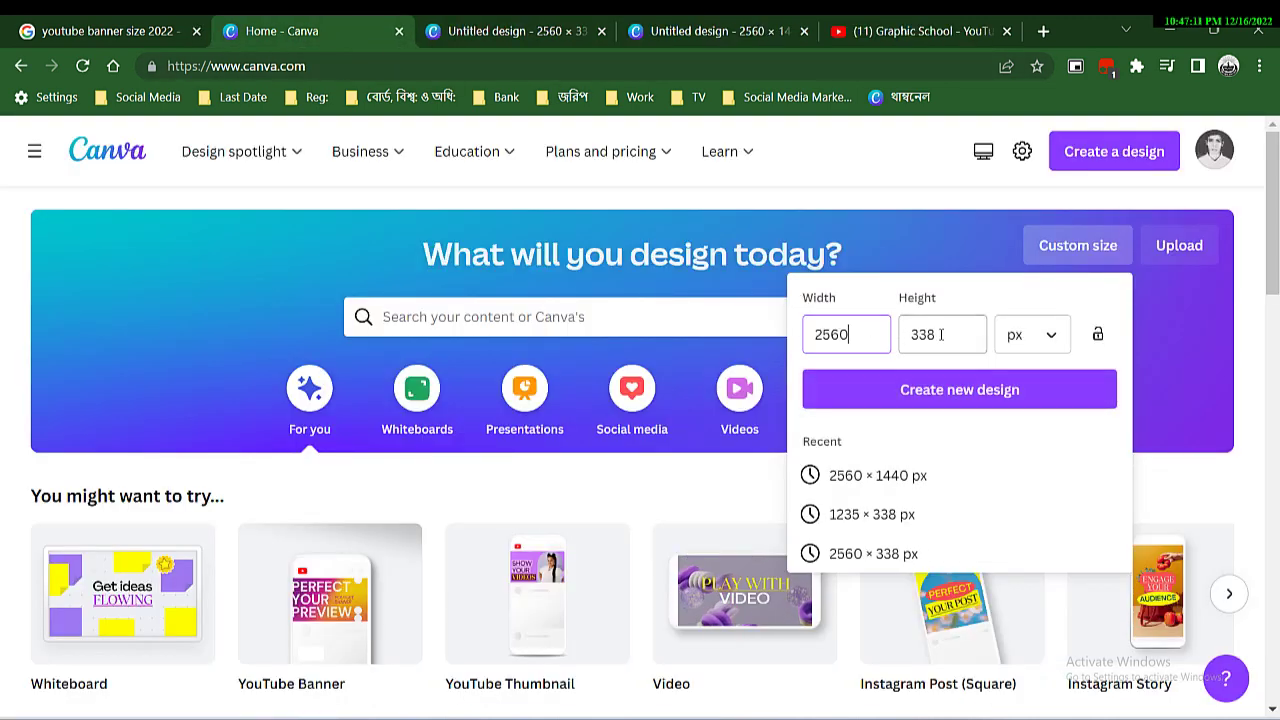
pyautogui.press('Tab')
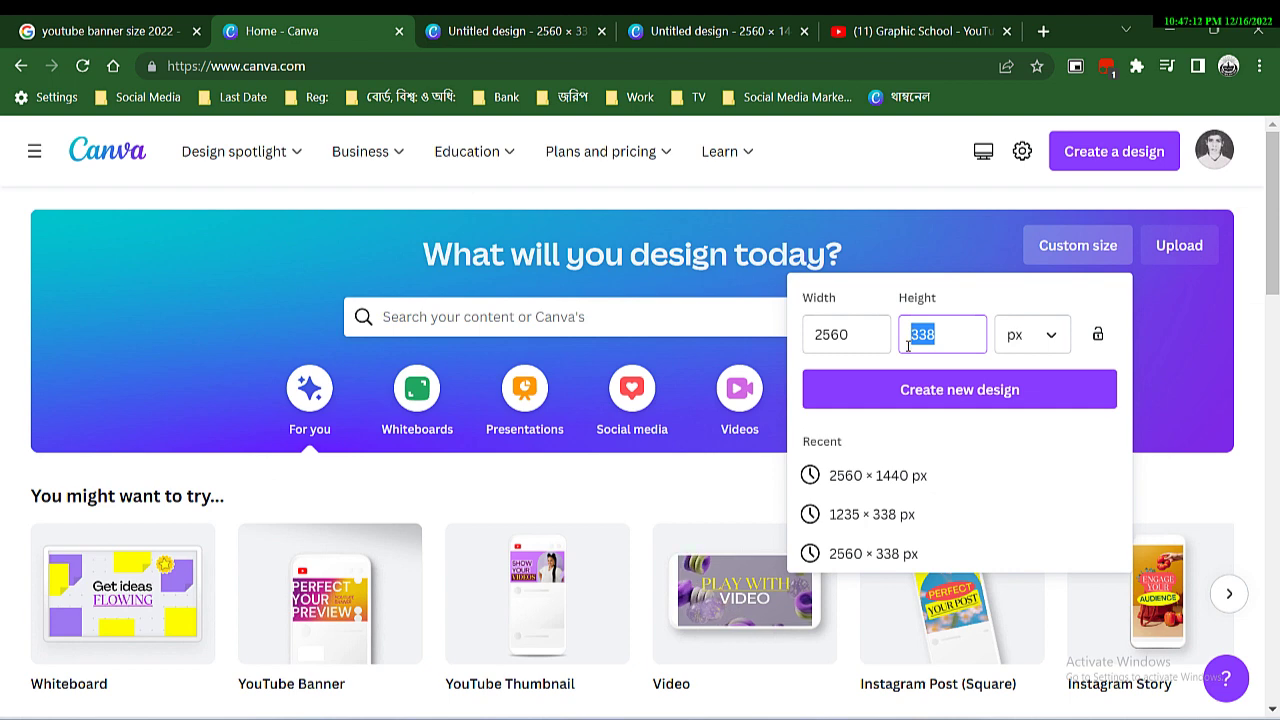
pyautogui.click(914, 405)
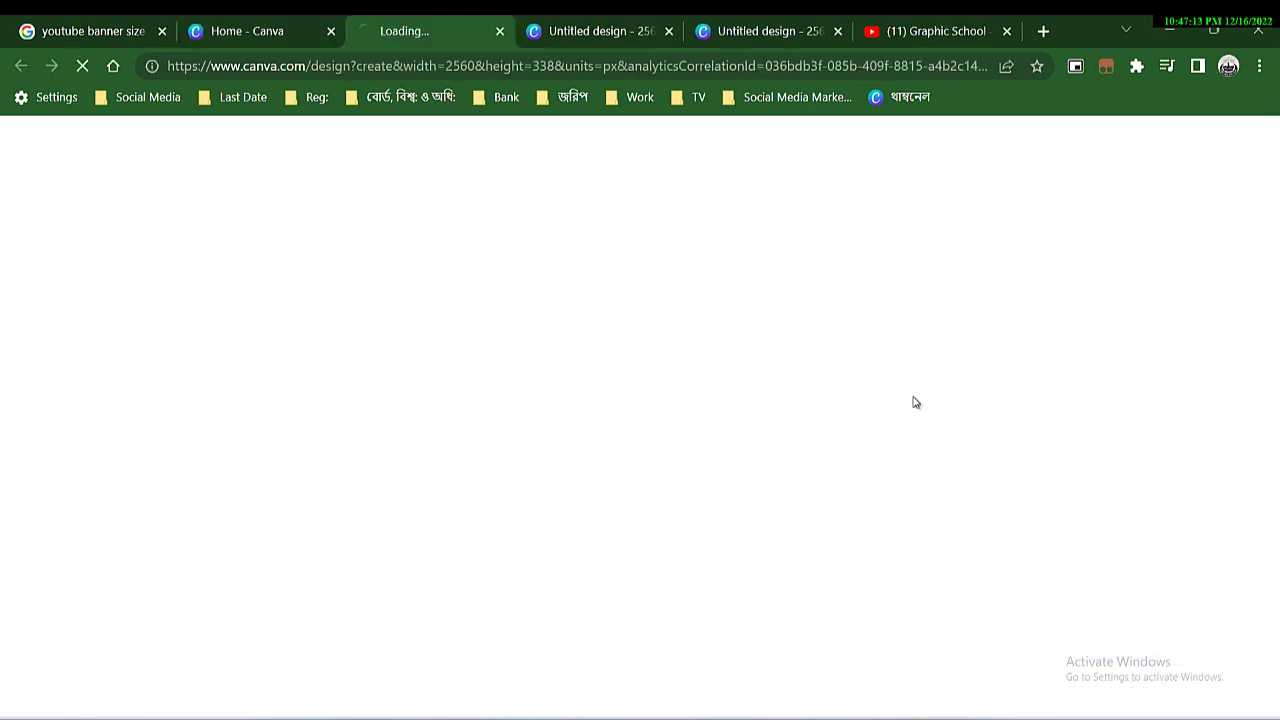
pyautogui.click(670, 32)
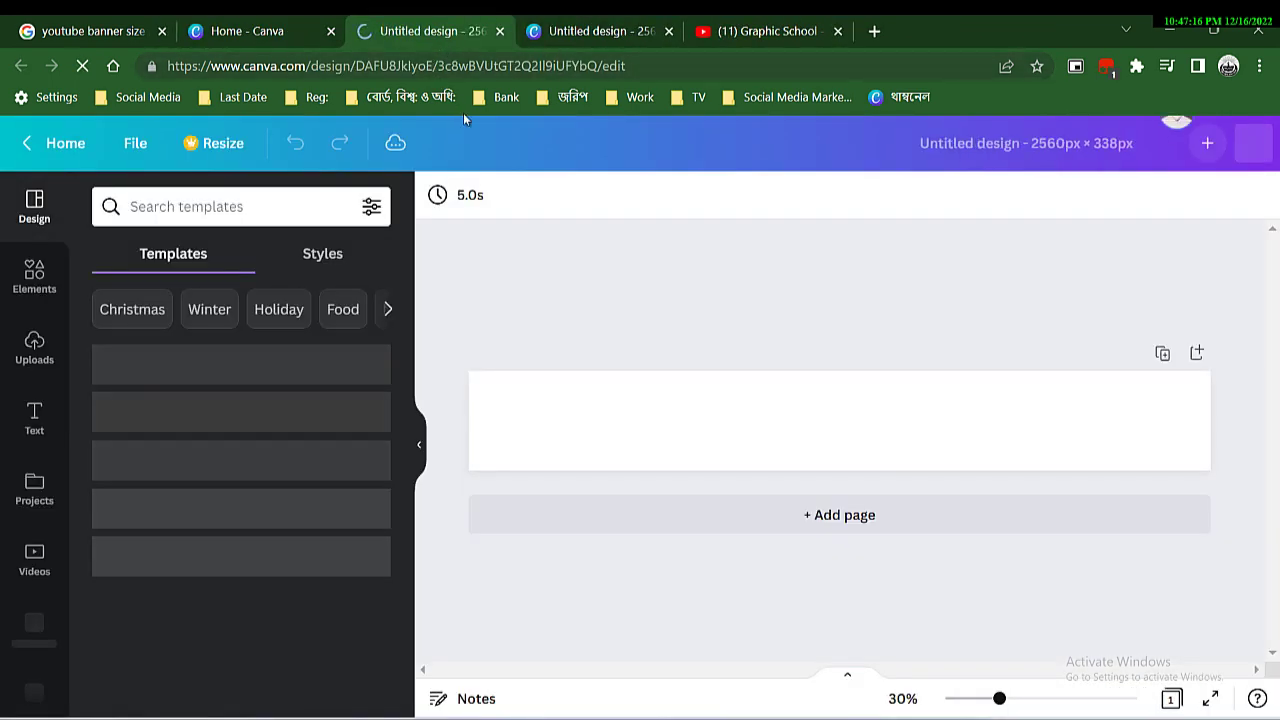
# Step: Add a square shape to the 2560 × 338 px design and stretch it to cover the whole page
pyautogui.click(591, 423)
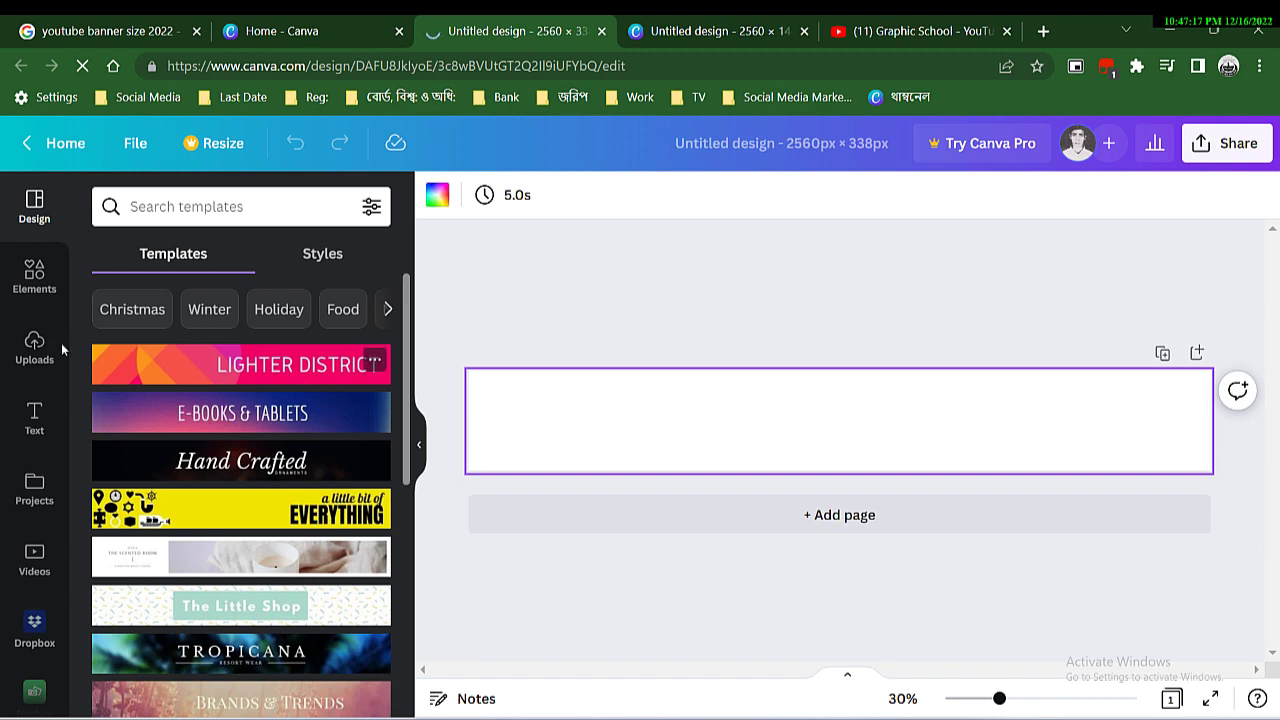
pyautogui.click(35, 280)
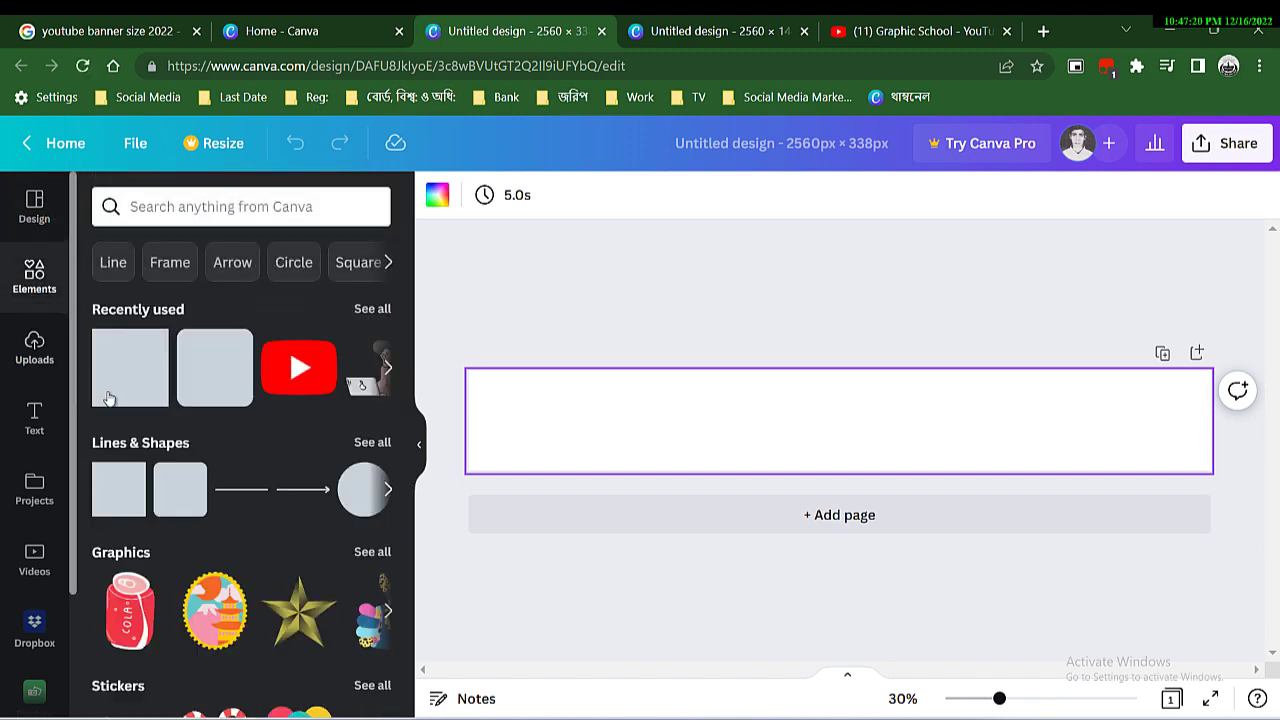
pyautogui.moveTo(122, 370); pyautogui.dragTo(1205, 468)
pyautogui.moveTo(853, 384); pyautogui.dragTo(851, 369)
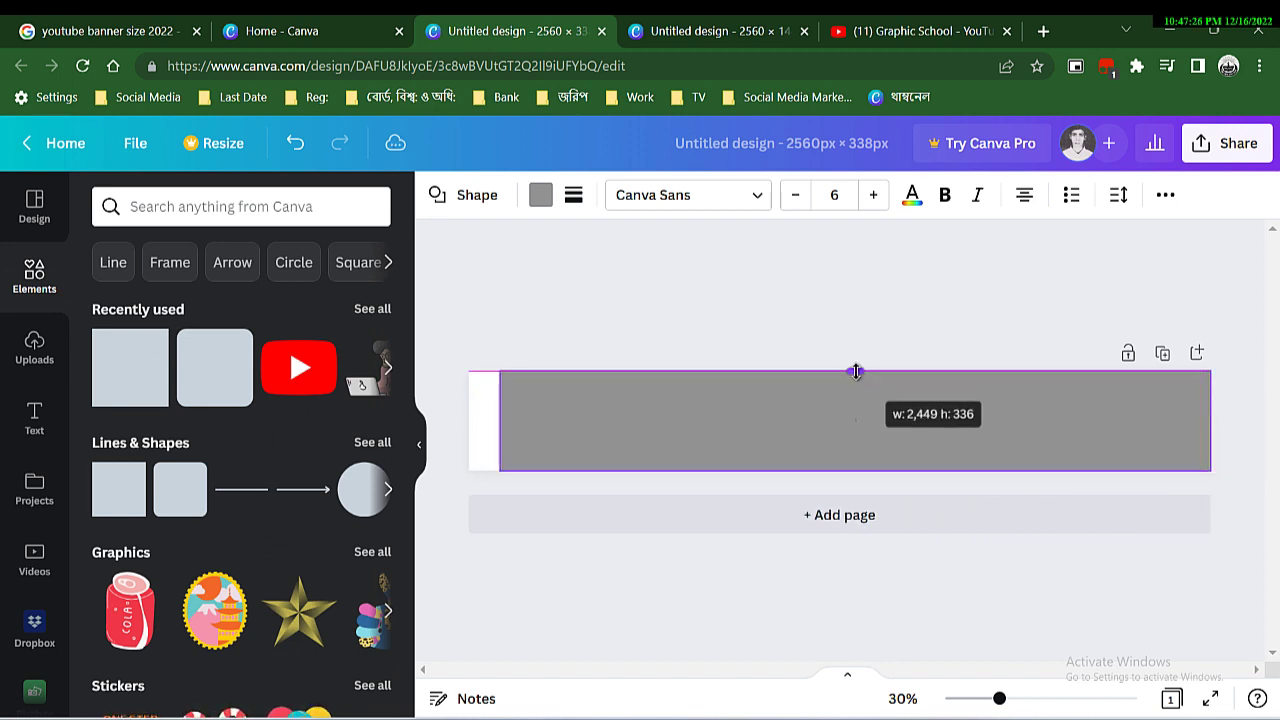
pyautogui.moveTo(503, 423); pyautogui.dragTo(467, 421)
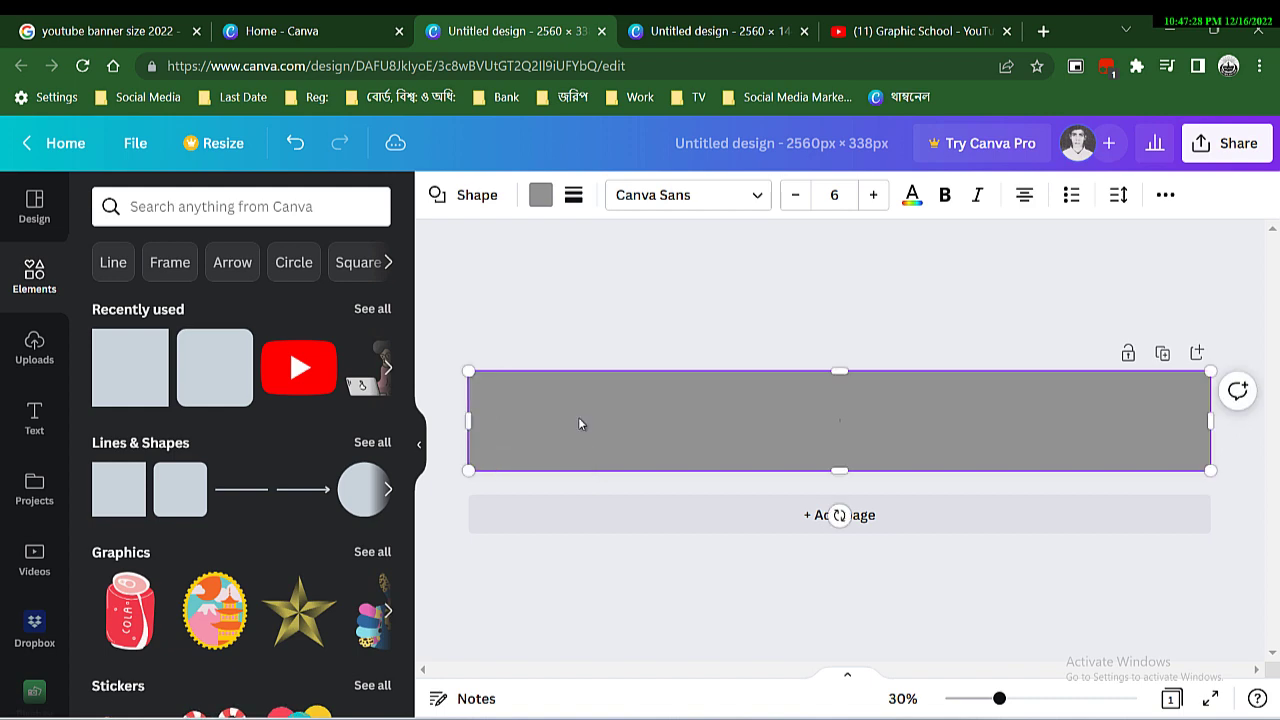
# Step: Create a third custom design 1235 px wide and 338 px high
pyautogui.click(292, 31)
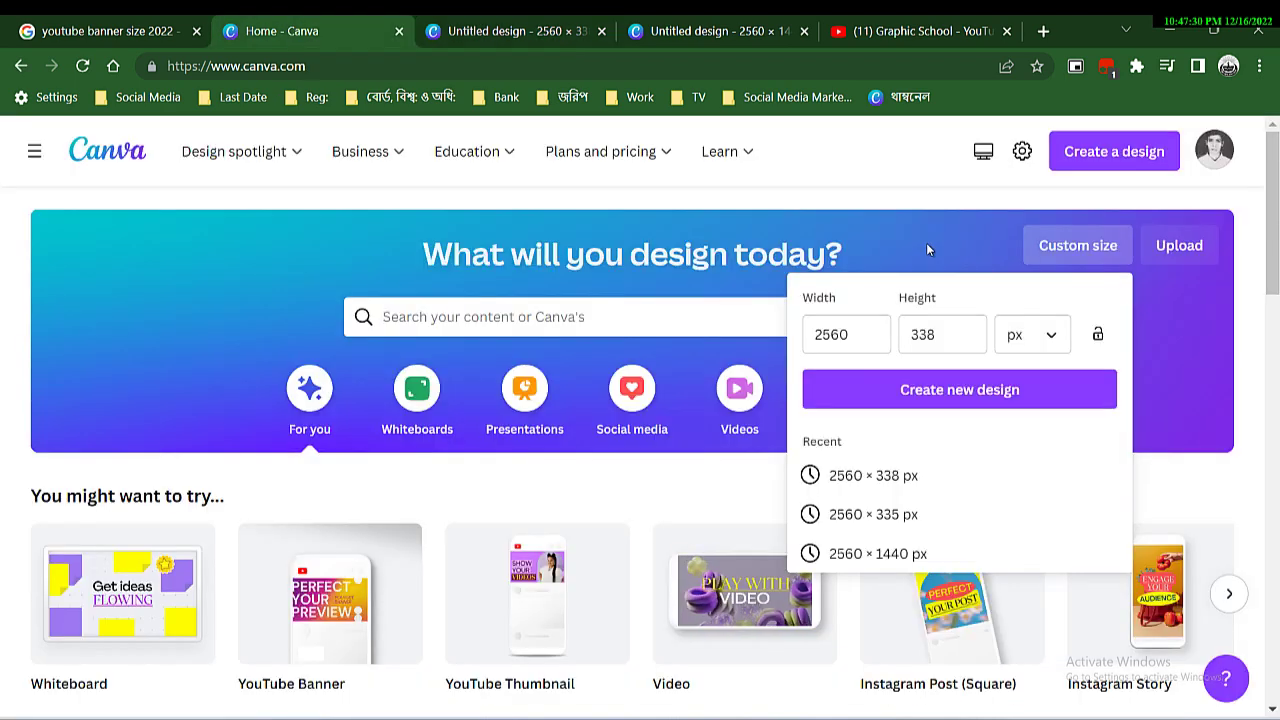
pyautogui.moveTo(882, 340); pyautogui.dragTo(803, 334)
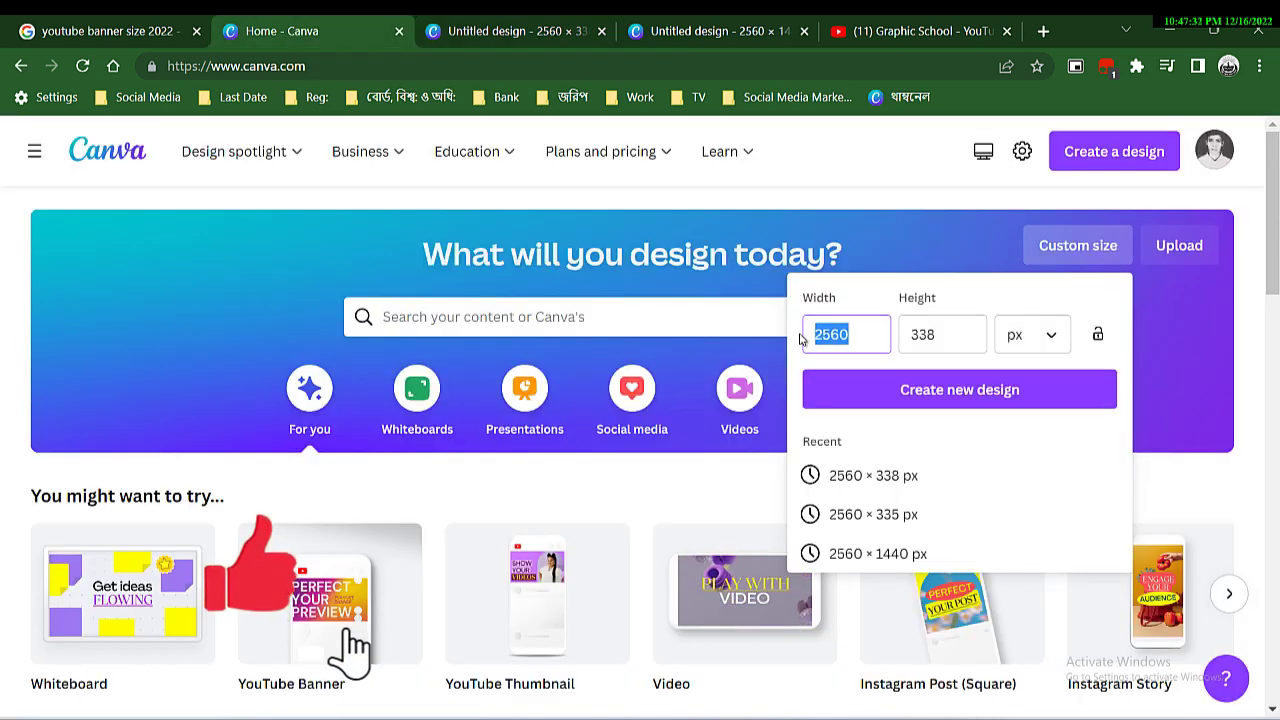
pyautogui.write('1235')
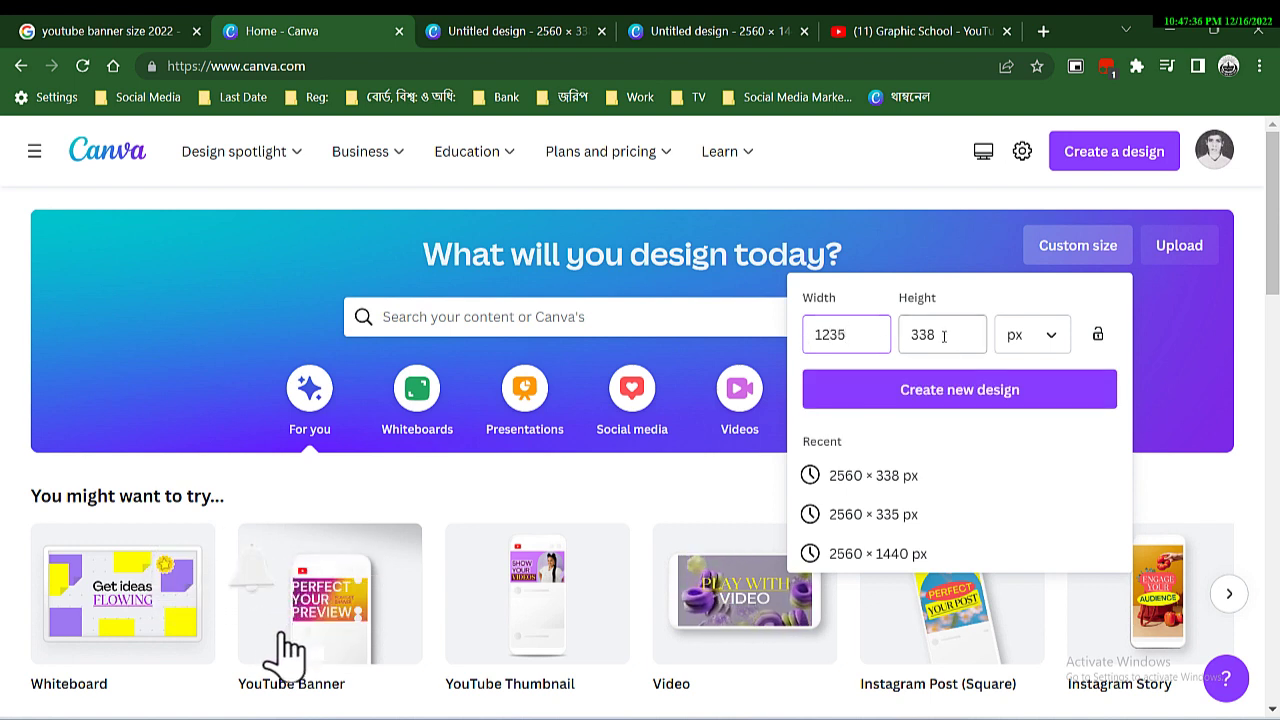
pyautogui.click(934, 389)
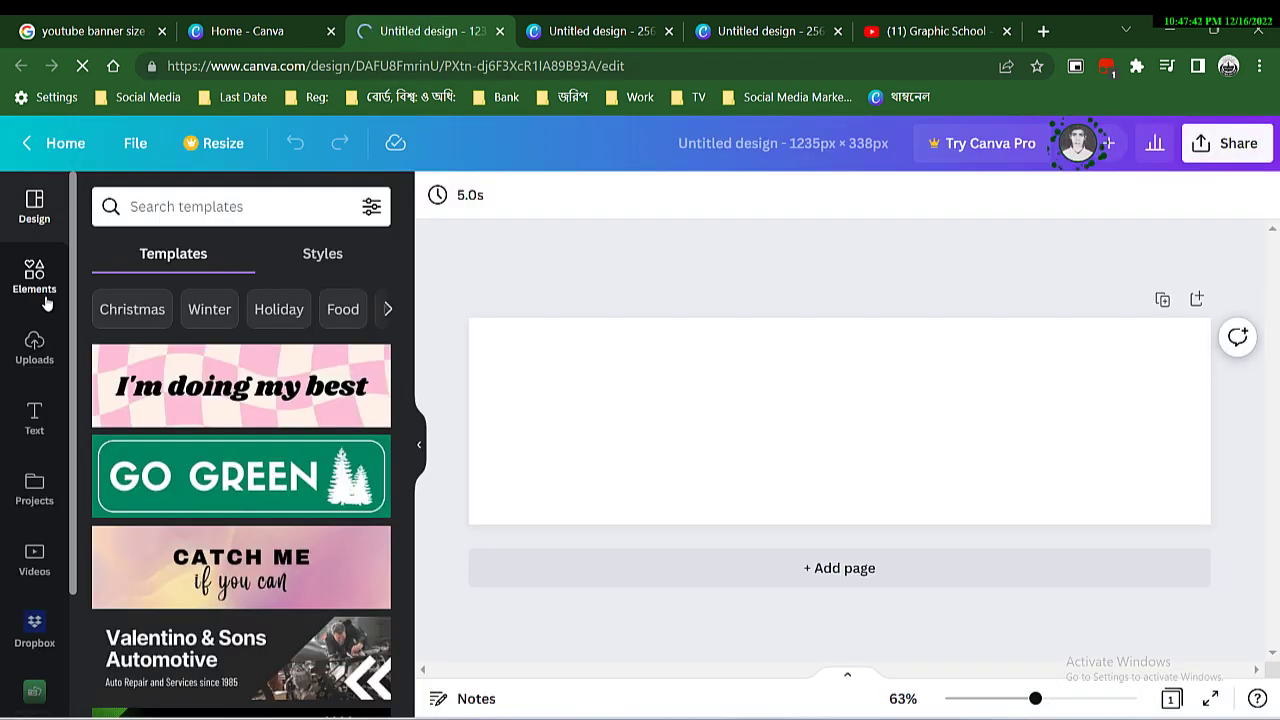
# Step: Add a square shape to the 1235 × 338 px design and stretch it to all four page edges
pyautogui.click(42, 292)
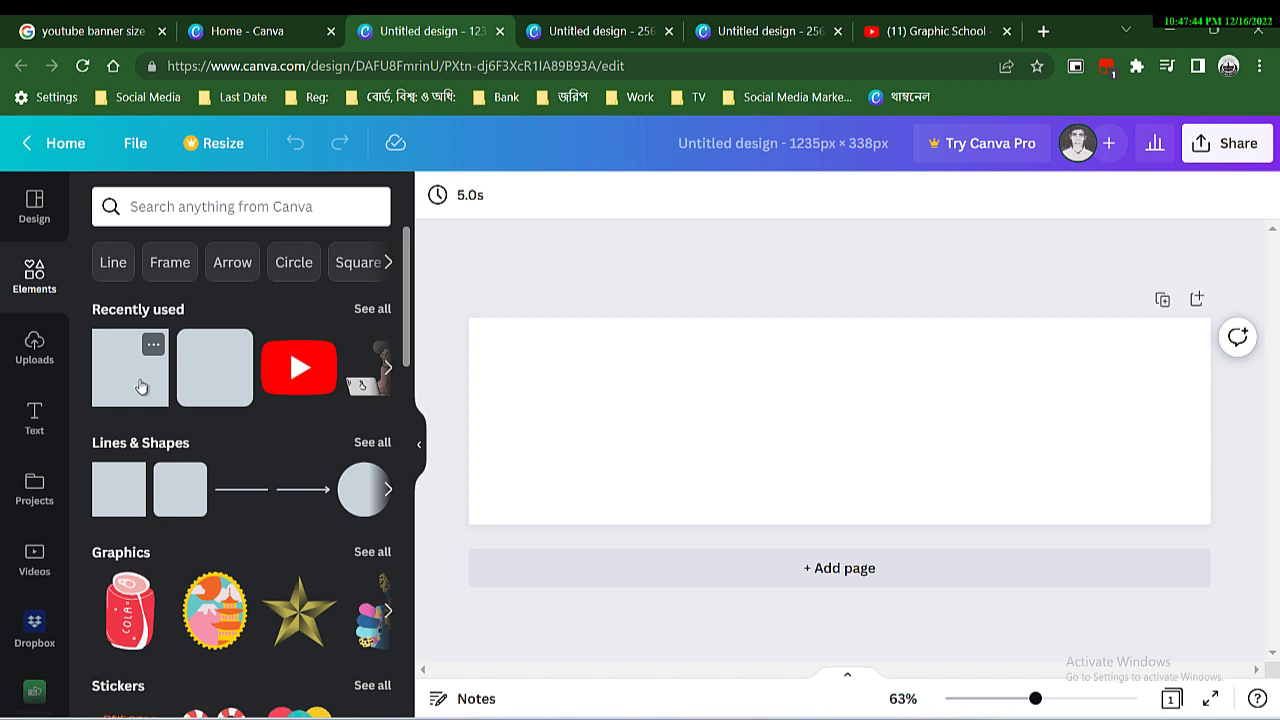
pyautogui.moveTo(139, 384); pyautogui.dragTo(622, 432)
pyautogui.moveTo(685, 461); pyautogui.dragTo(1017, 517)
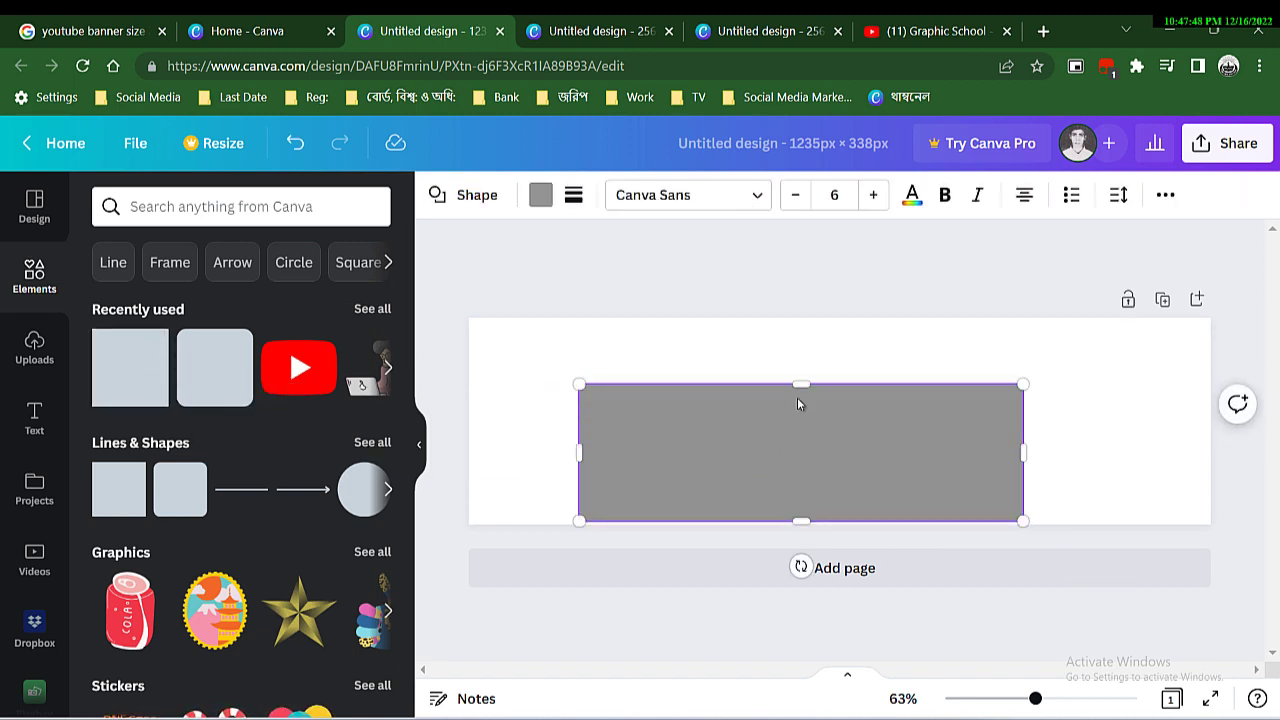
pyautogui.moveTo(800, 386); pyautogui.dragTo(801, 318)
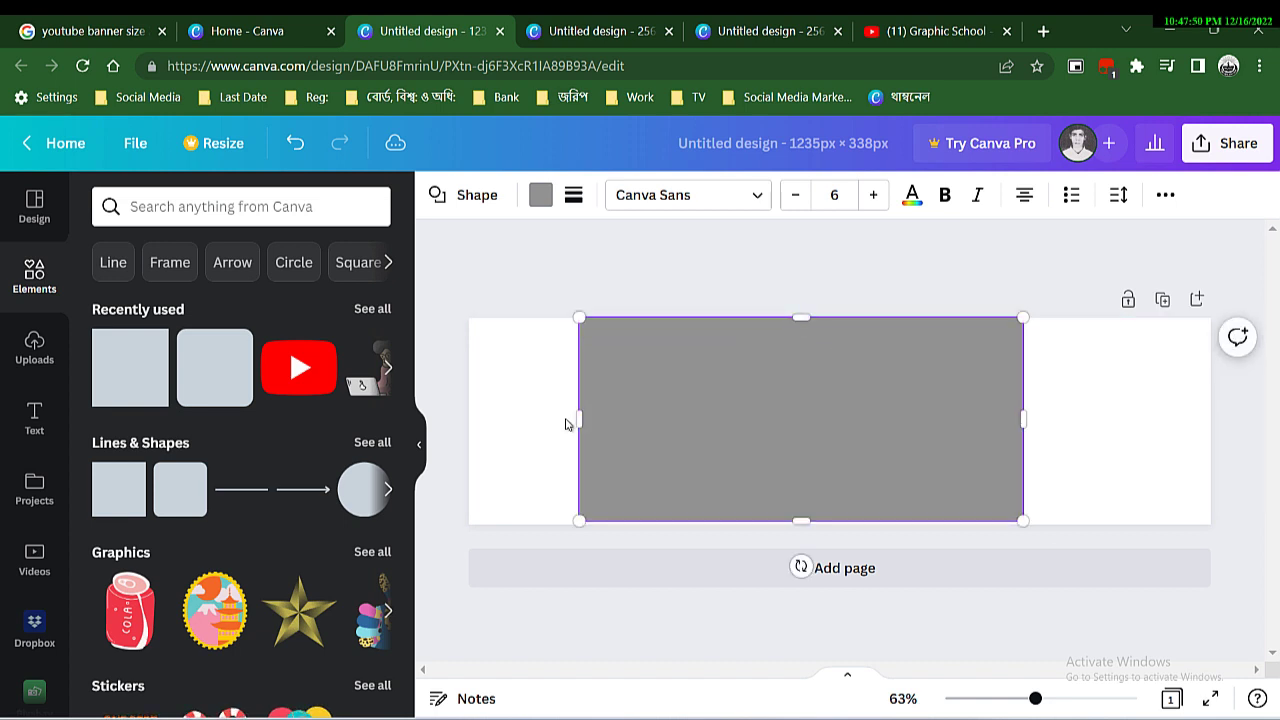
pyautogui.moveTo(581, 417); pyautogui.dragTo(469, 418)
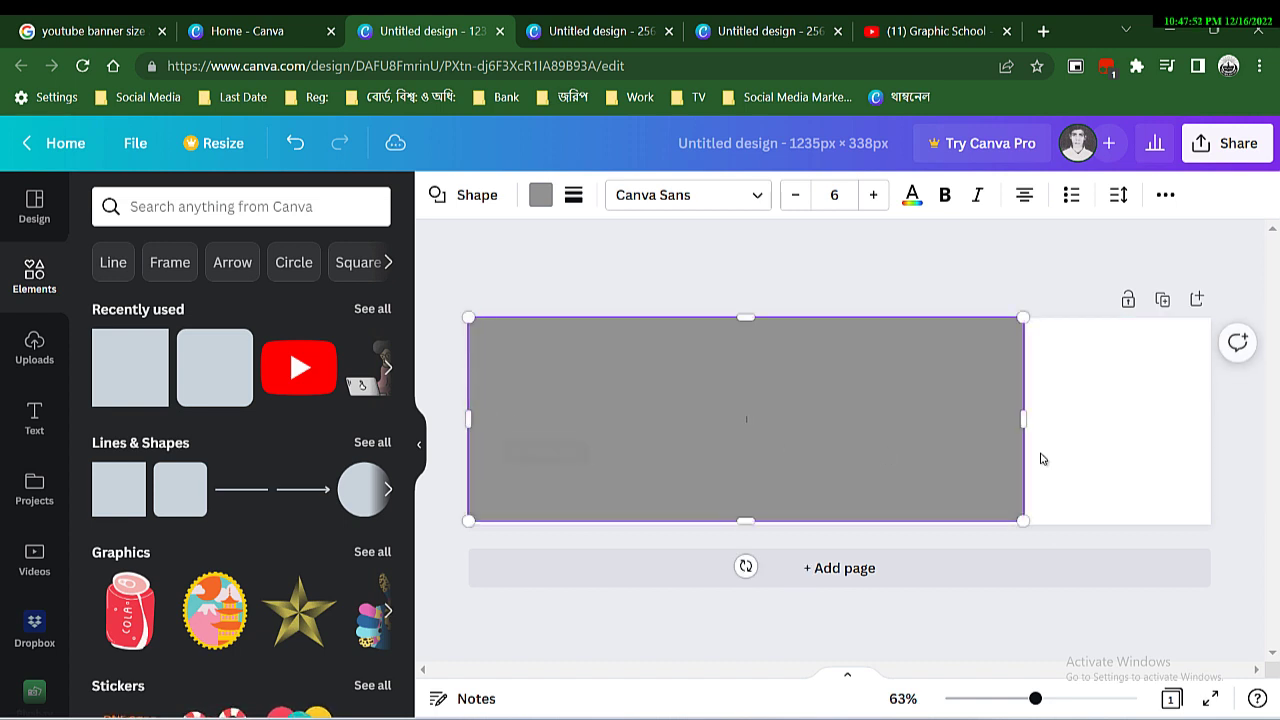
pyautogui.moveTo(1026, 426); pyautogui.dragTo(1210, 422)
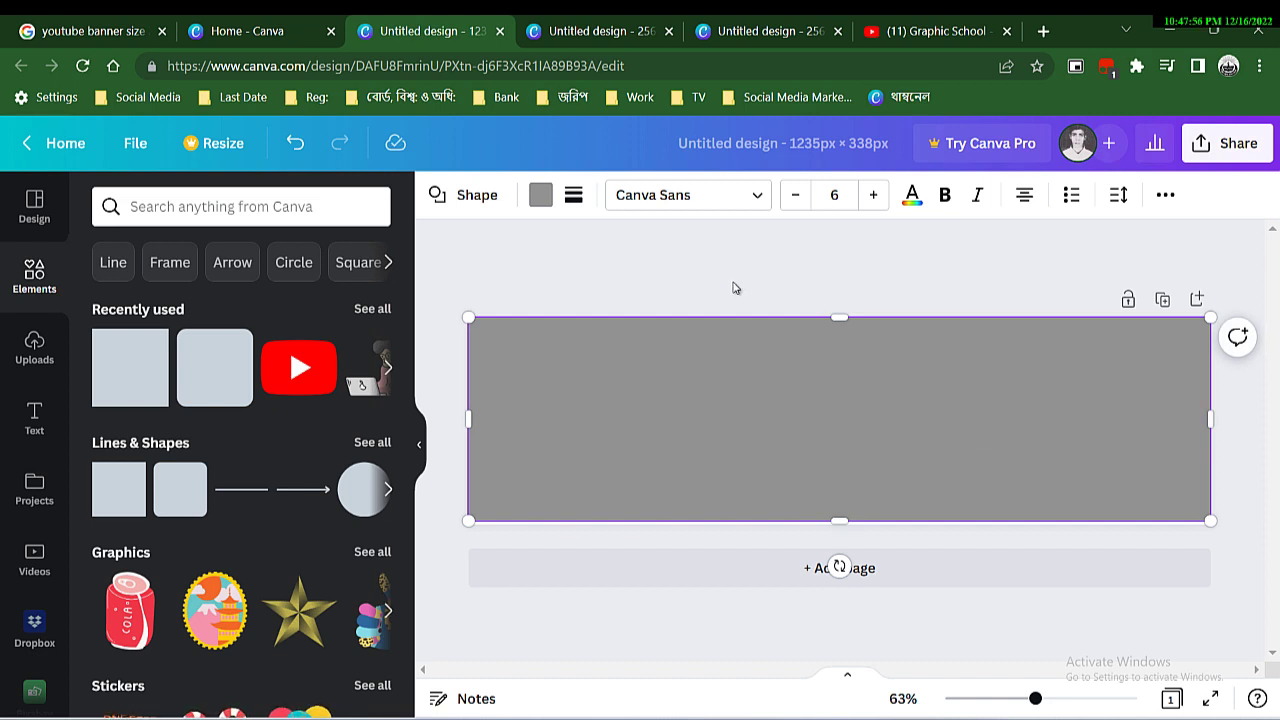
# Step: Copy the gray rectangle from the 2560 × 338 px design and paste it into the 2560 × 1440 px design
pyautogui.click(609, 36)
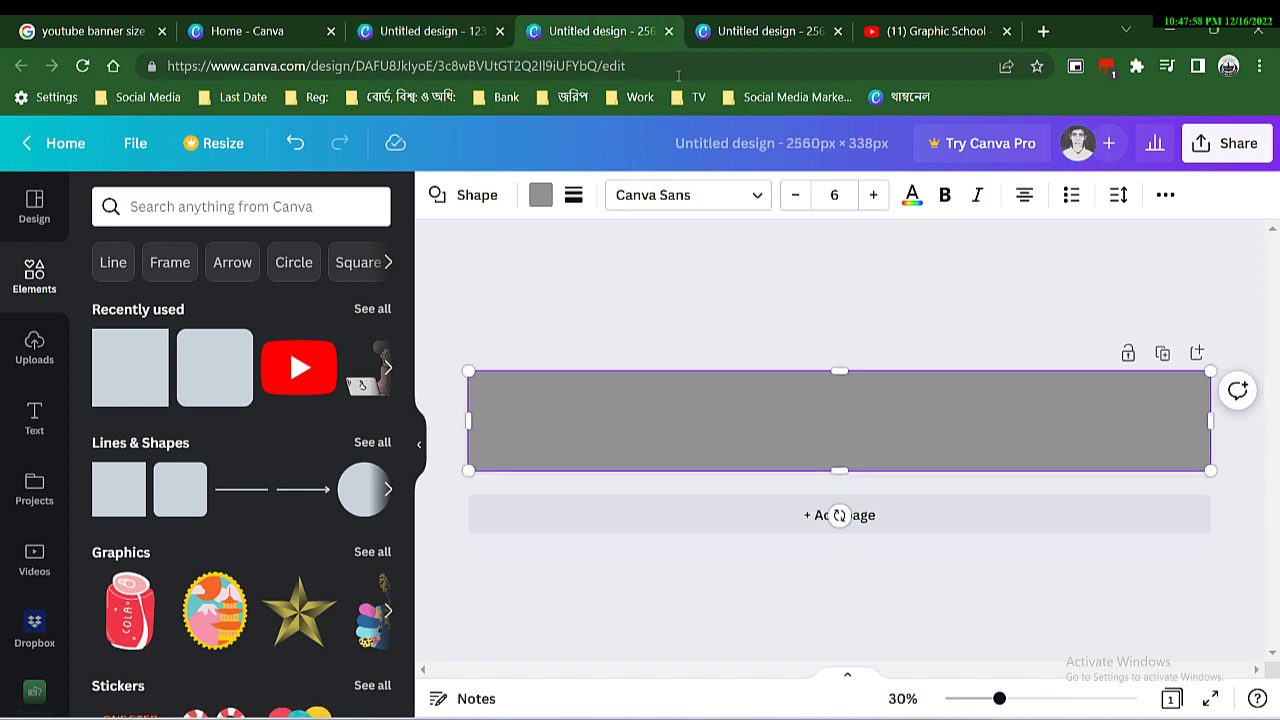
pyautogui.click(763, 24)
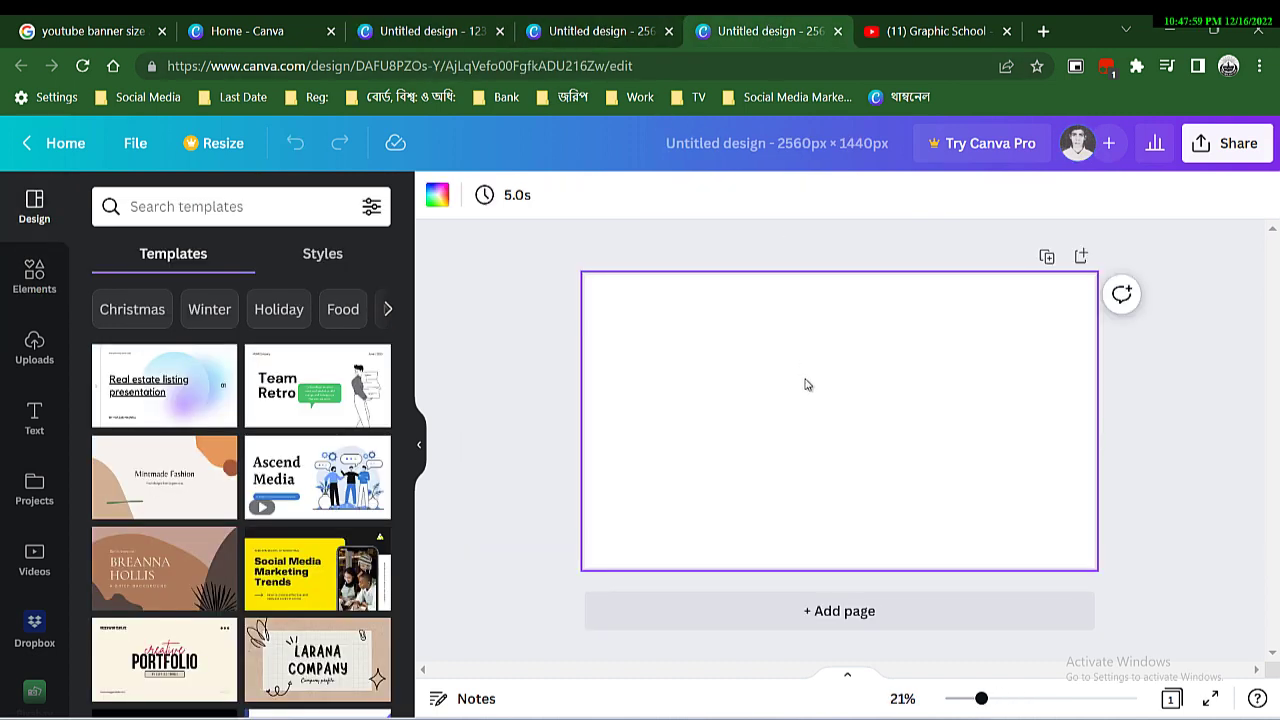
pyautogui.click(621, 35)
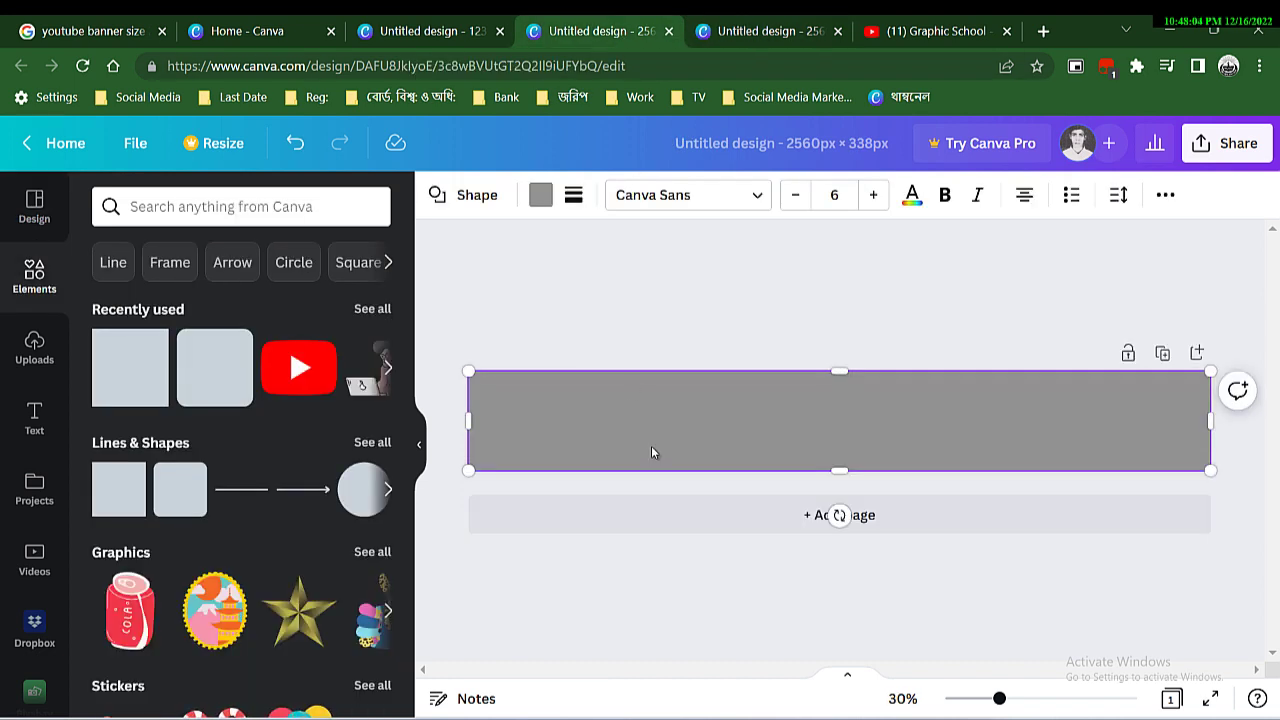
pyautogui.click(776, 31)
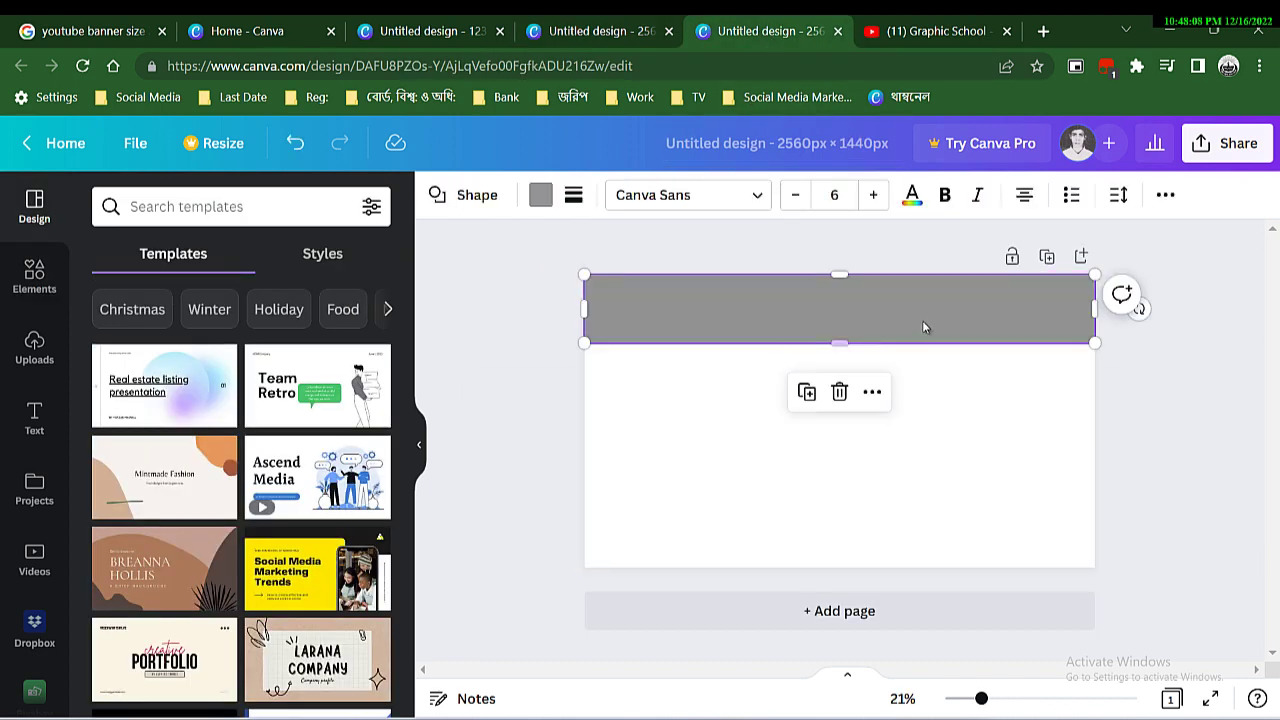
# Step: Align the pasted gray bar to the vertical middle of the 2560 × 1440 px page
pyautogui.click(1170, 195)
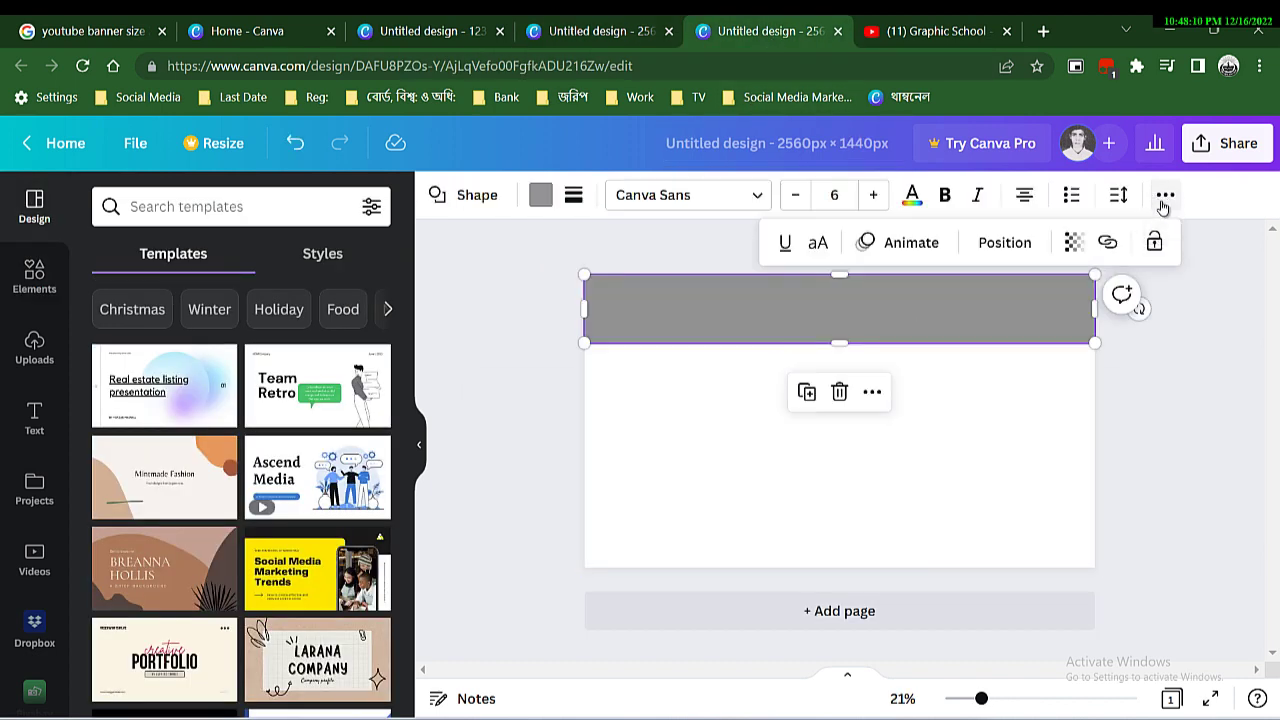
pyautogui.click(1008, 243)
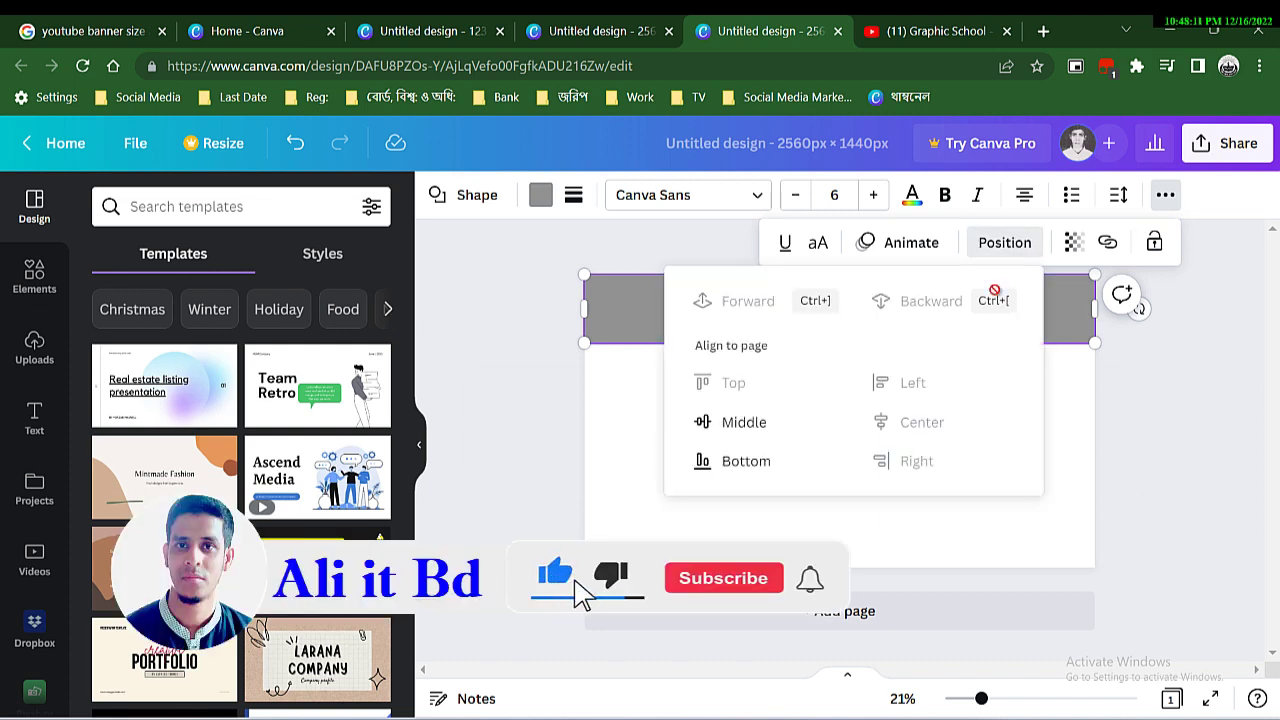
pyautogui.click(740, 421)
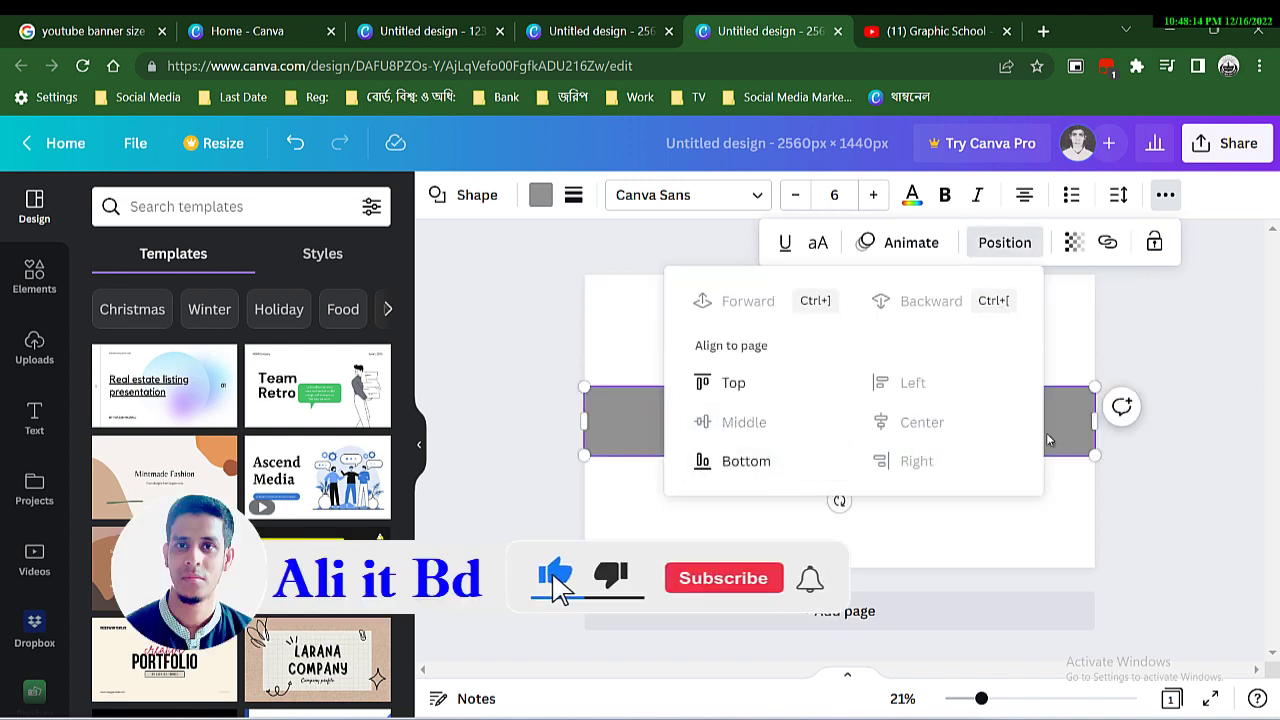
pyautogui.click(792, 447)
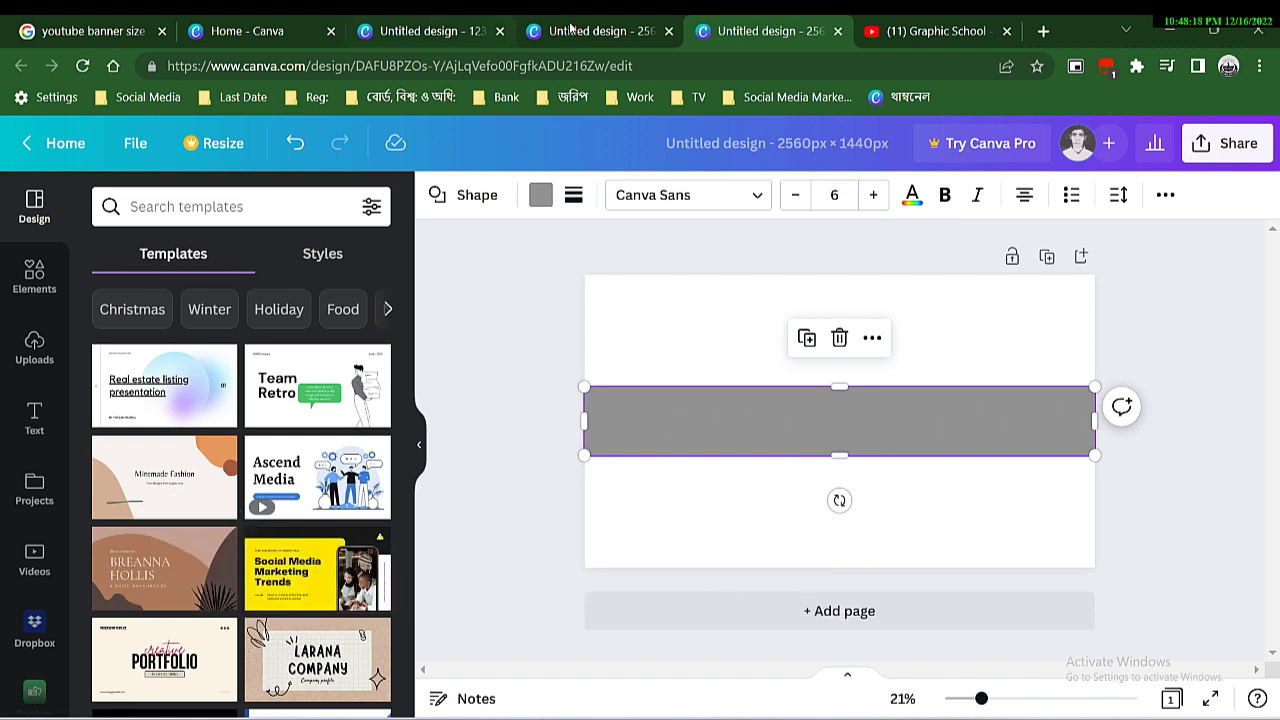
# Step: Recolor the rectangle in the 1235 × 338 px design to the light purple default color
pyautogui.click(447, 33)
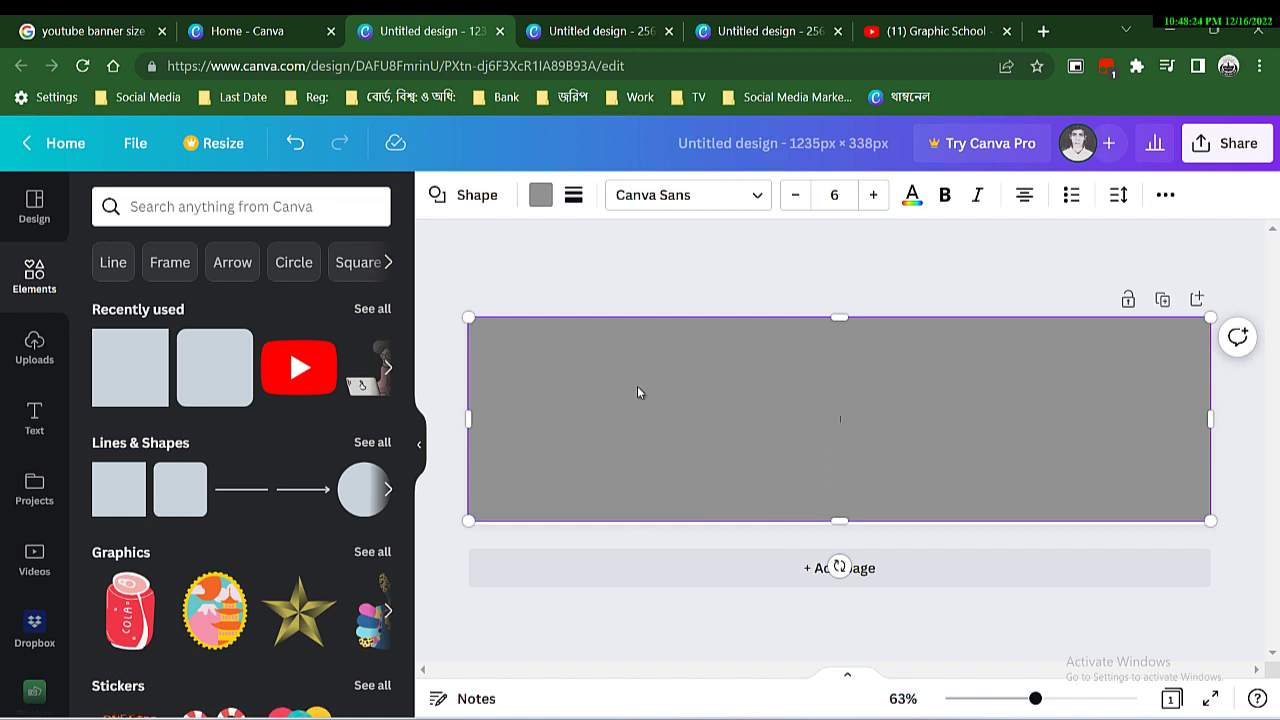
pyautogui.click(541, 200)
pyautogui.click(273, 526)
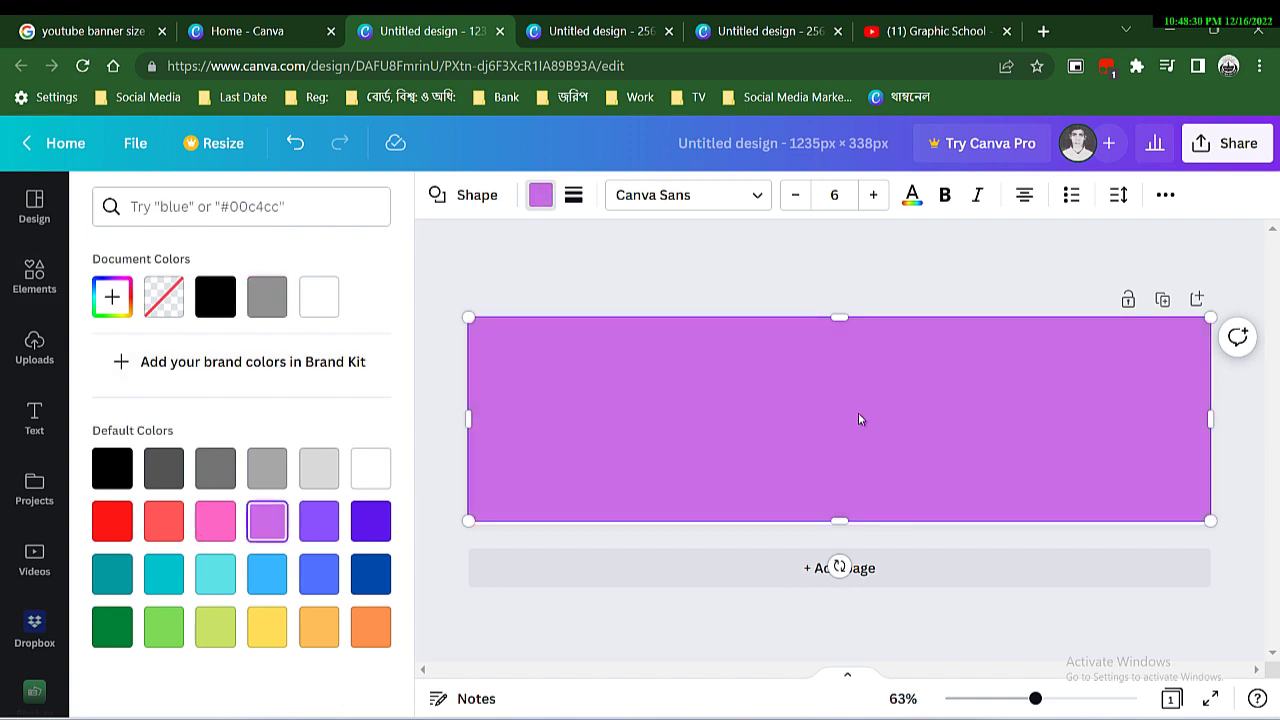
# Step: Try to copy the purple rectangle from the 1235 × 338 px design into the 2560 × 1440 px design
pyautogui.rightClick(858, 413)
pyautogui.click(804, 420)
pyautogui.rightClick(804, 420)
pyautogui.click(862, 382)
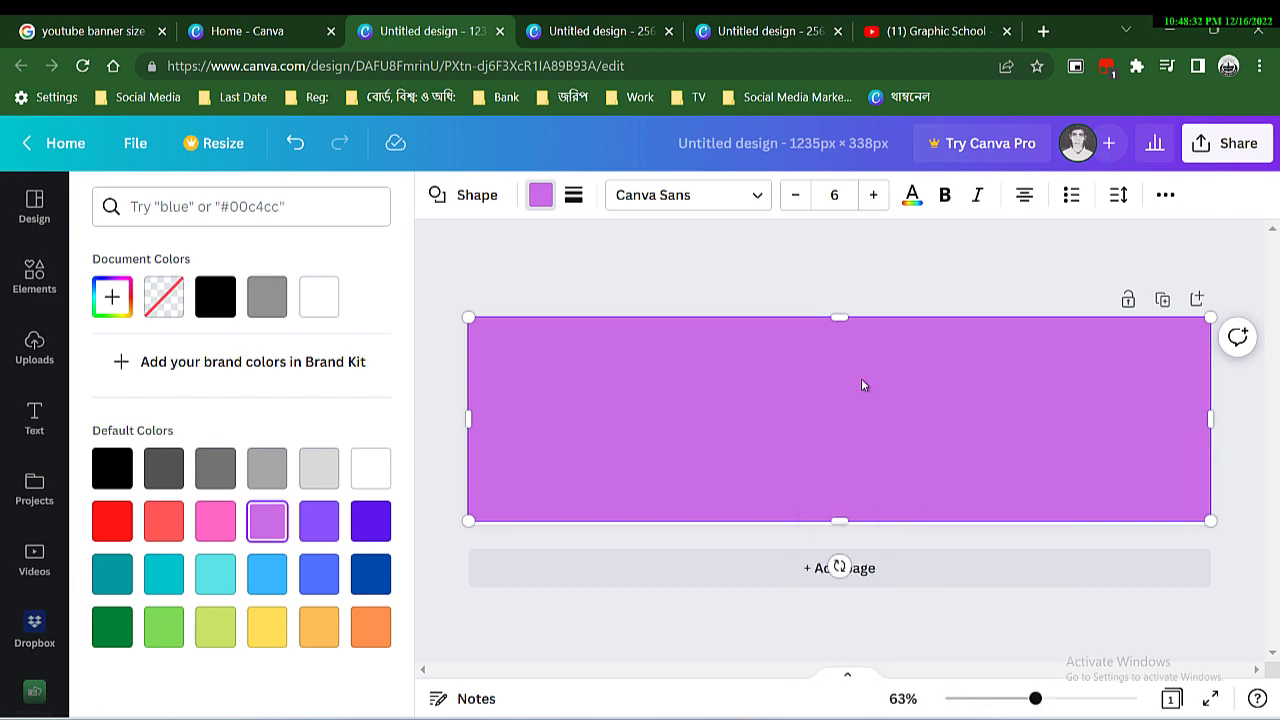
pyautogui.click(786, 31)
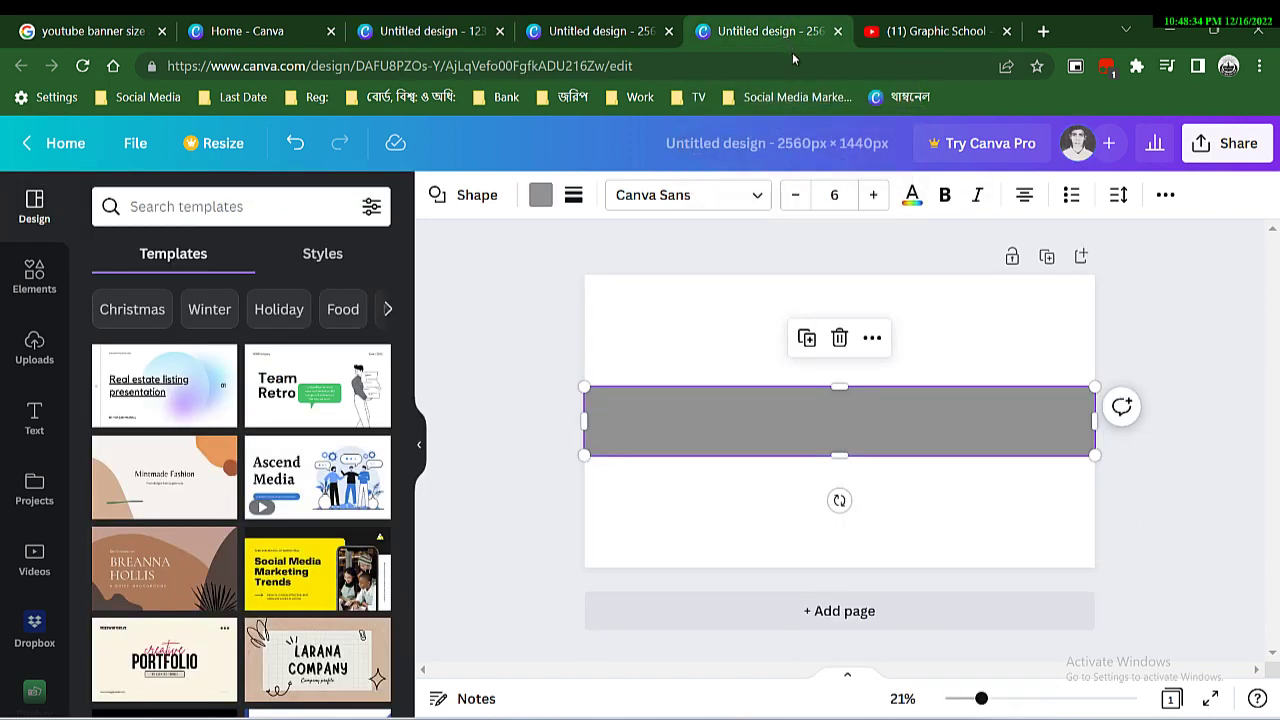
pyautogui.click(740, 402)
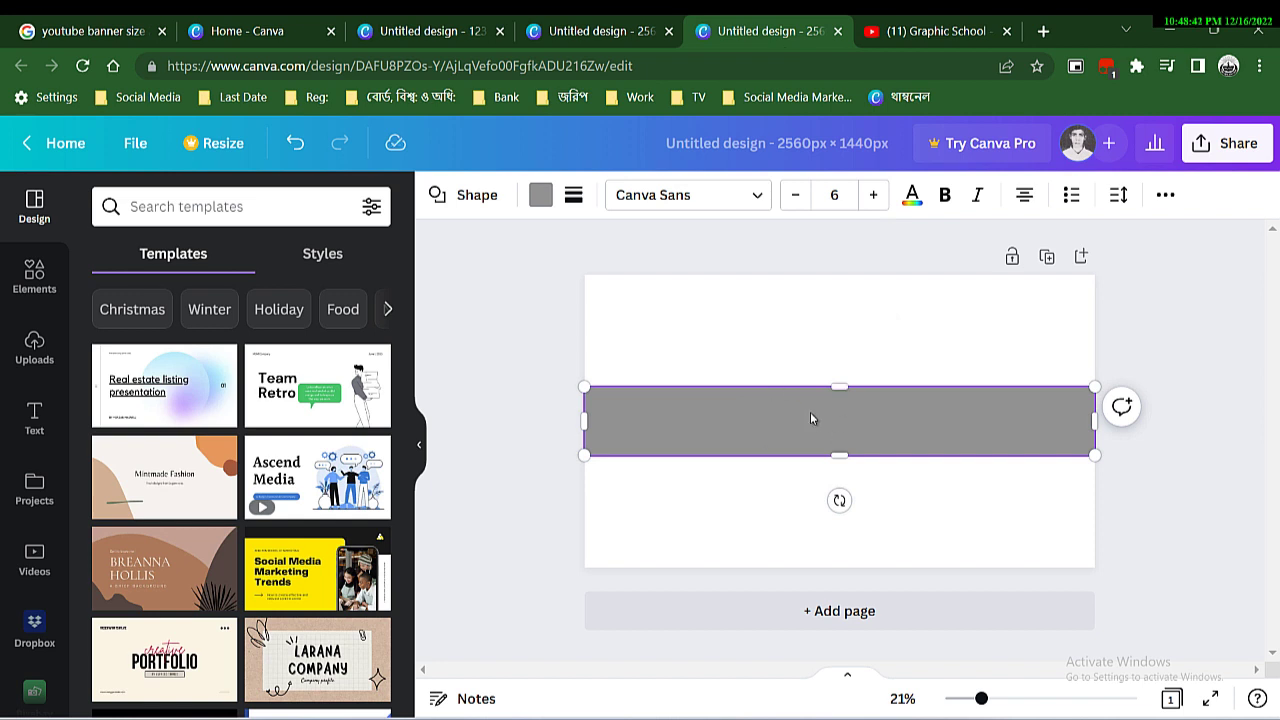
pyautogui.click(397, 29)
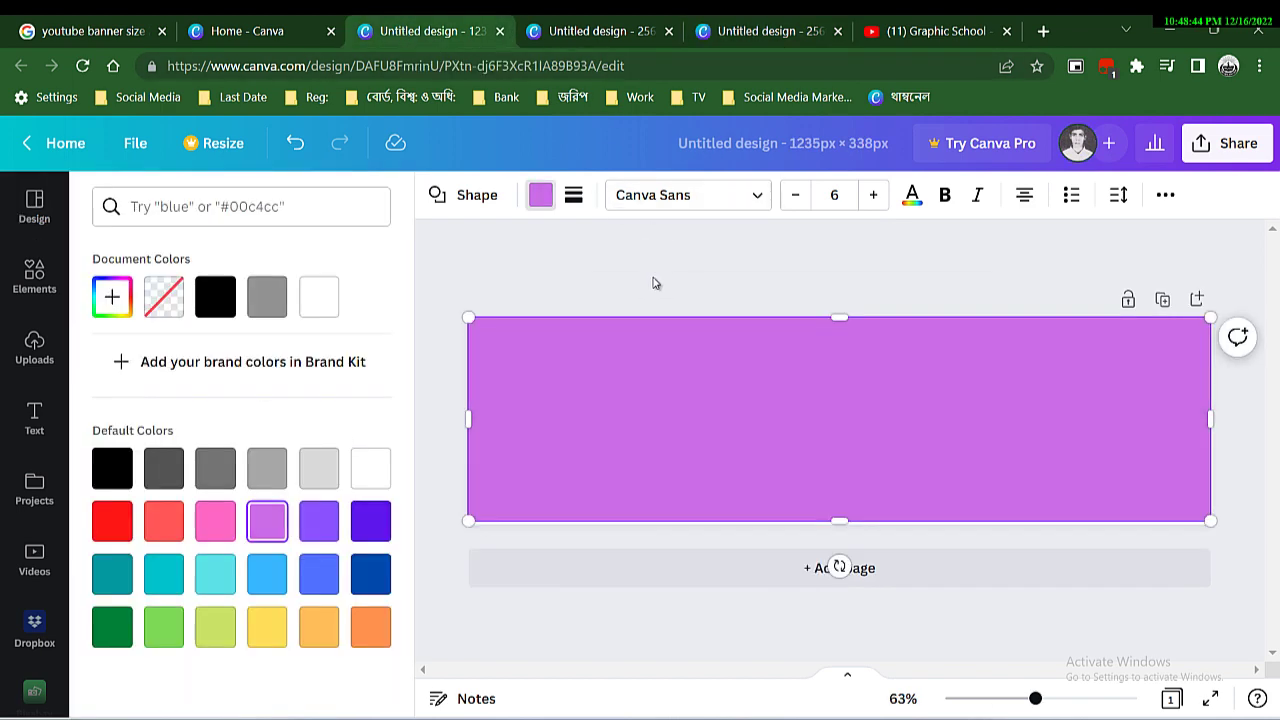